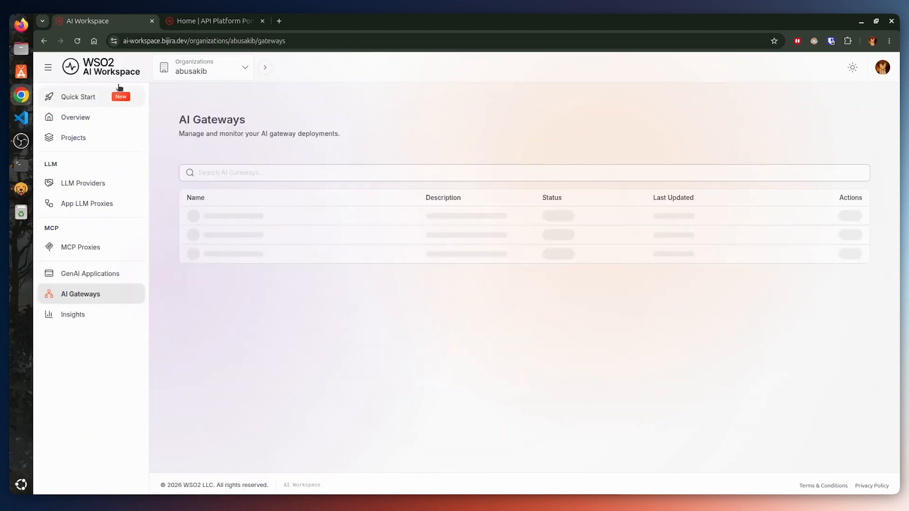
# - View the API Platform console's projects, go to the AI Workspace from there, and look at its list of organizations
pyautogui.click(221, 68)
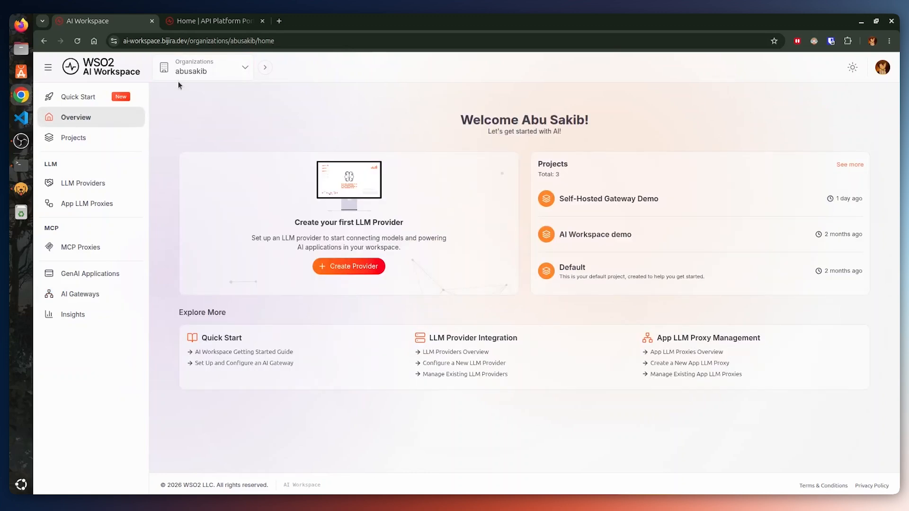
pyautogui.click(211, 22)
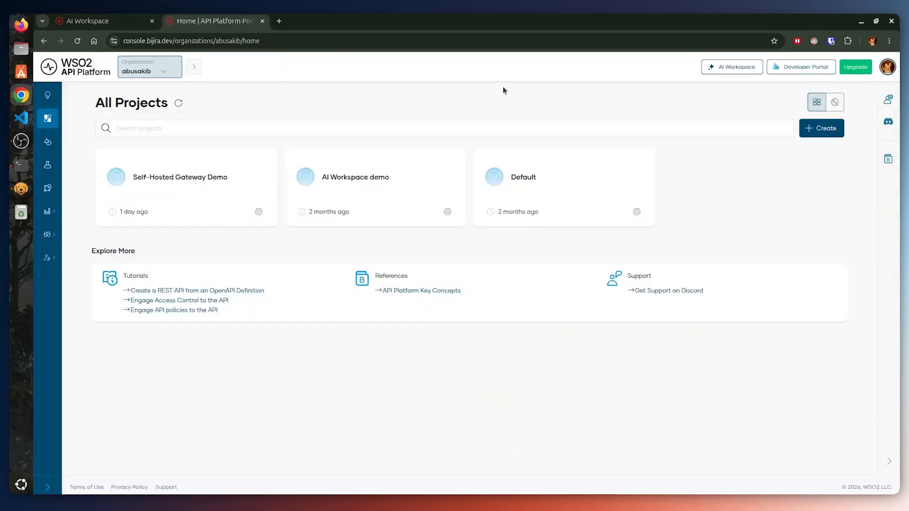
pyautogui.click(716, 70)
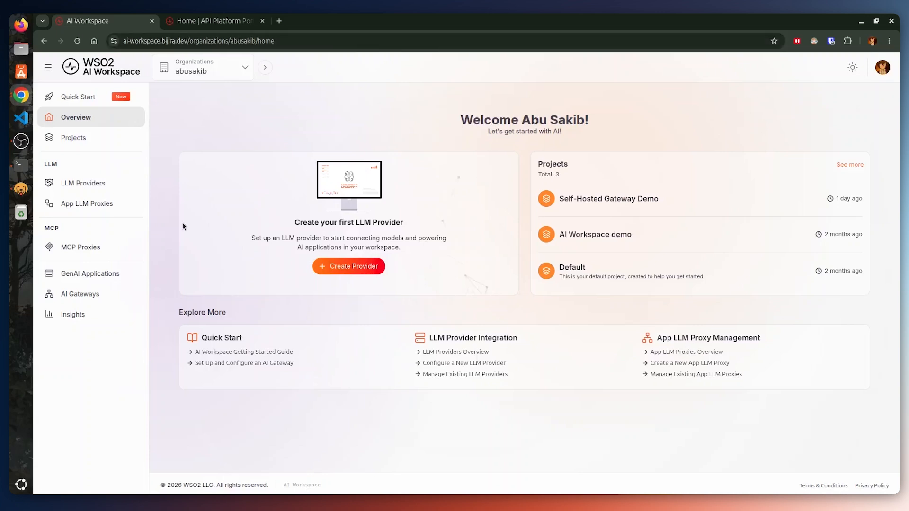
pyautogui.click(222, 73)
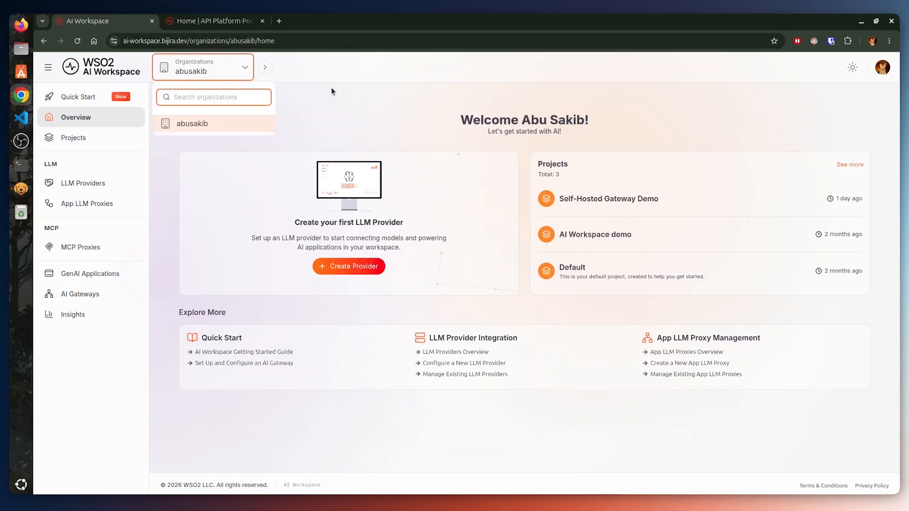
pyautogui.click(331, 87)
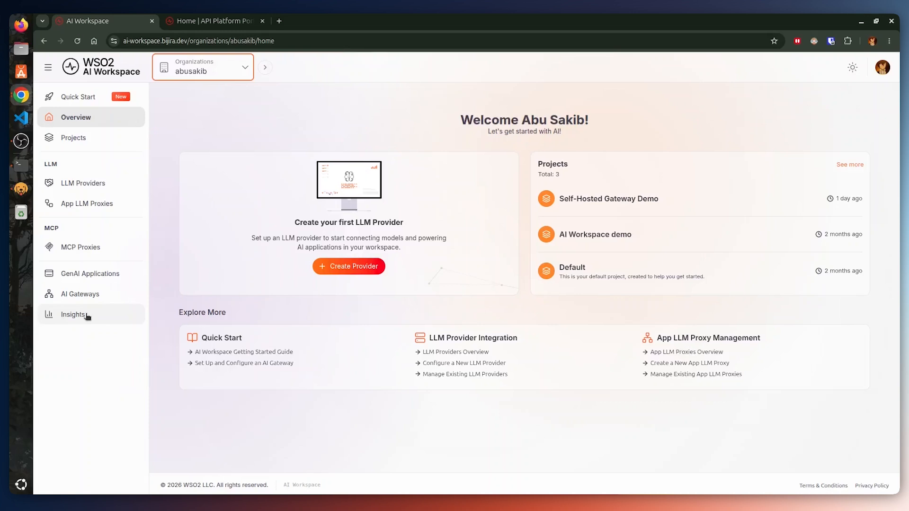
# - Add an AI gateway named My AI Gateway, associated with the Development environment
pyautogui.click(81, 294)
pyautogui.click(545, 280)
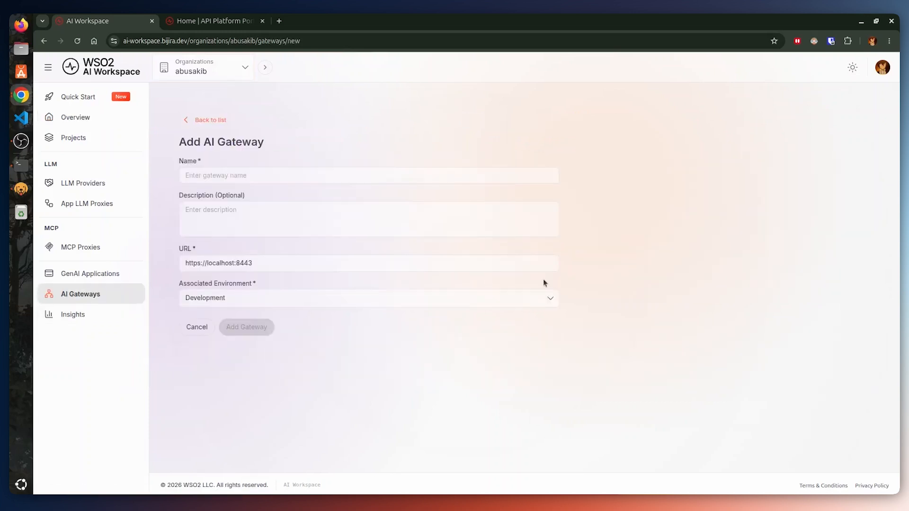
pyautogui.click(263, 175)
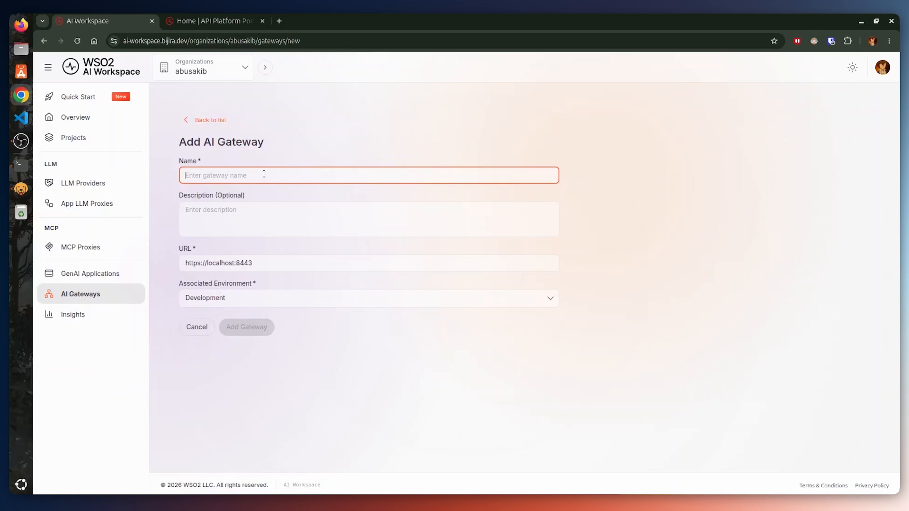
pyautogui.write('My AI Gateway')
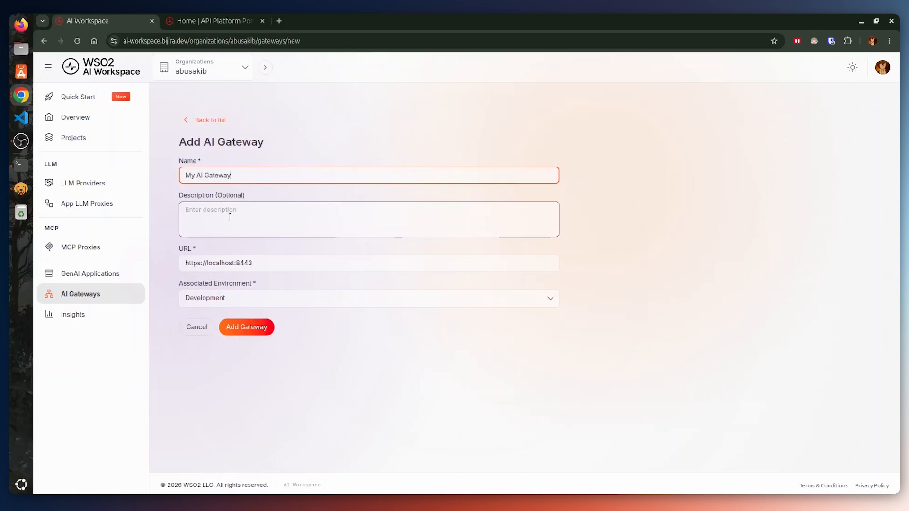
pyautogui.click(297, 298)
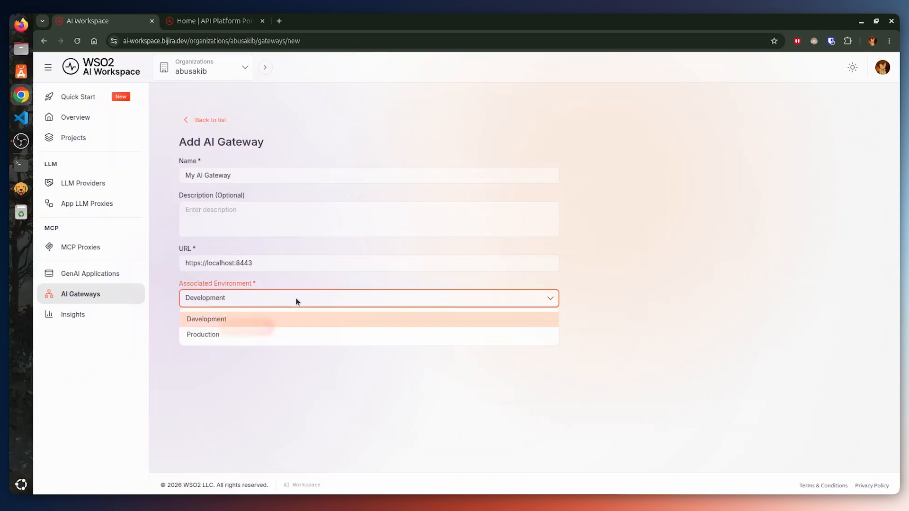
pyautogui.click(240, 299)
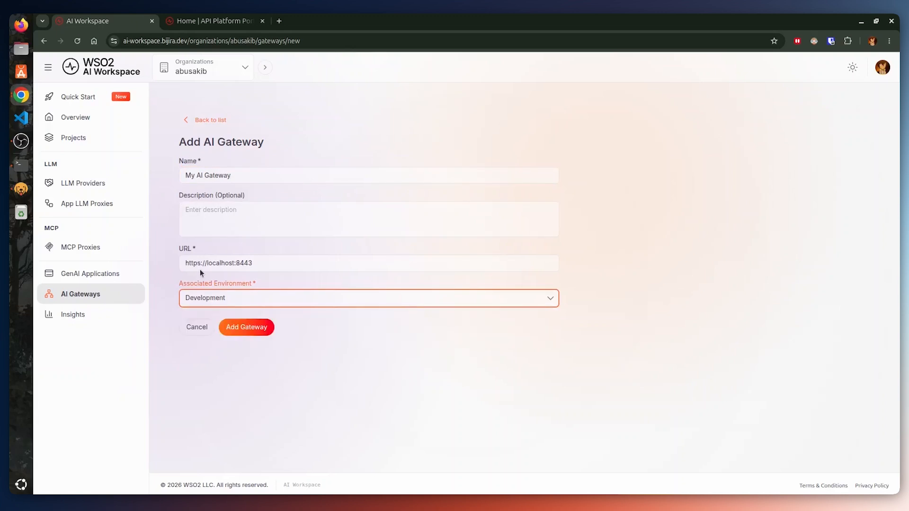
pyautogui.click(253, 330)
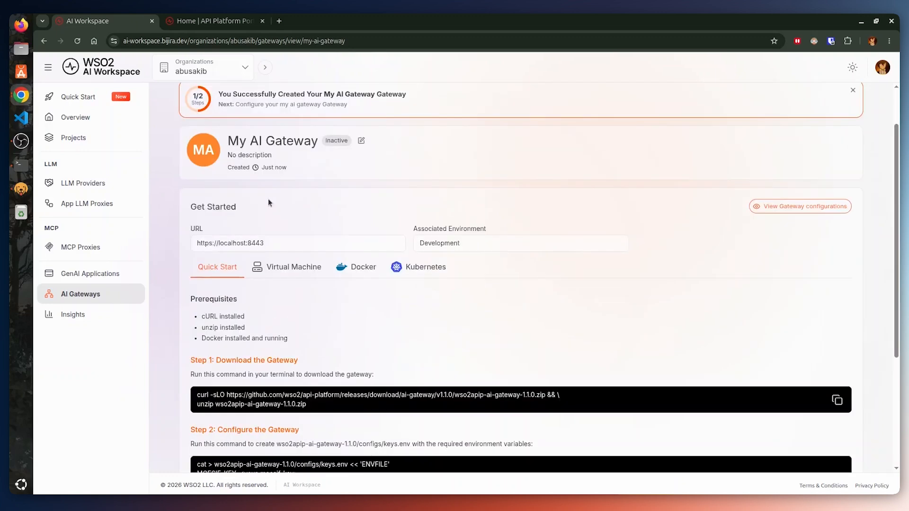
# - Examine the gateway's Virtual Machine, Docker and Kubernetes setup options, and read the Quick Start prerequisites and commands
pyautogui.click(292, 269)
pyautogui.click(360, 267)
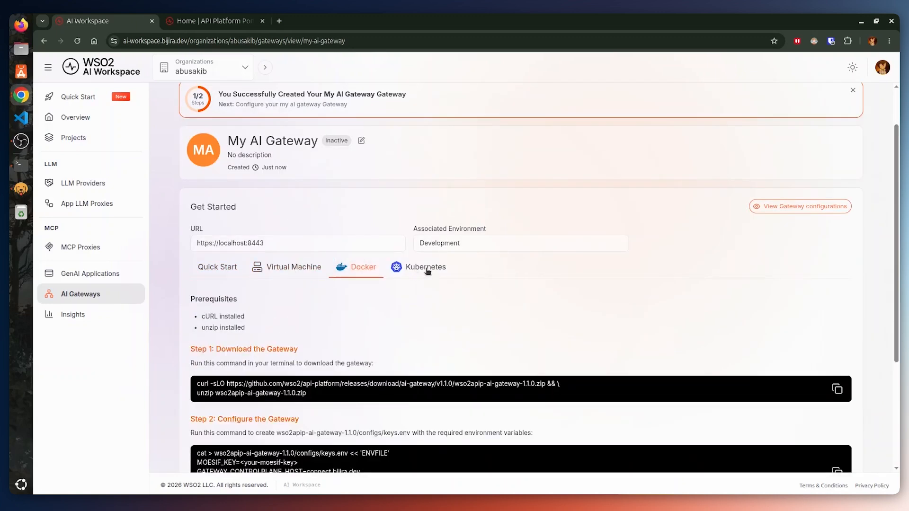
pyautogui.click(428, 270)
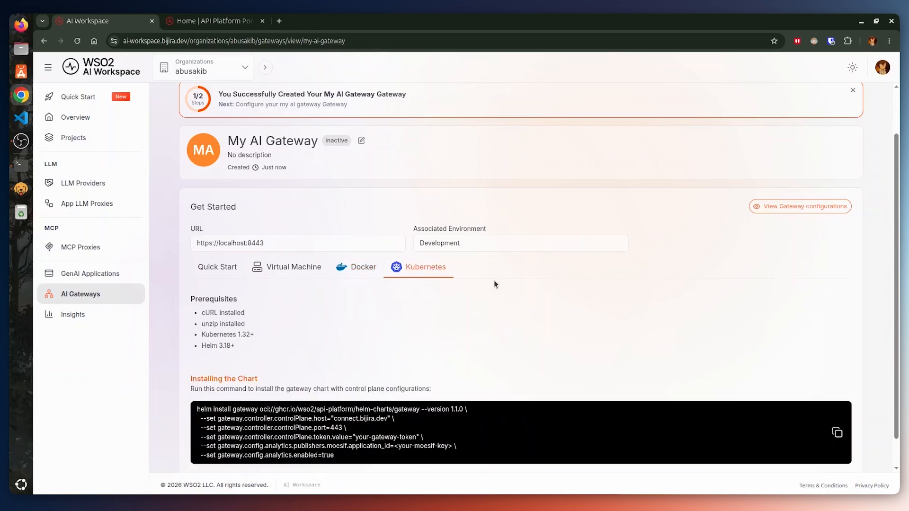
pyautogui.click(224, 269)
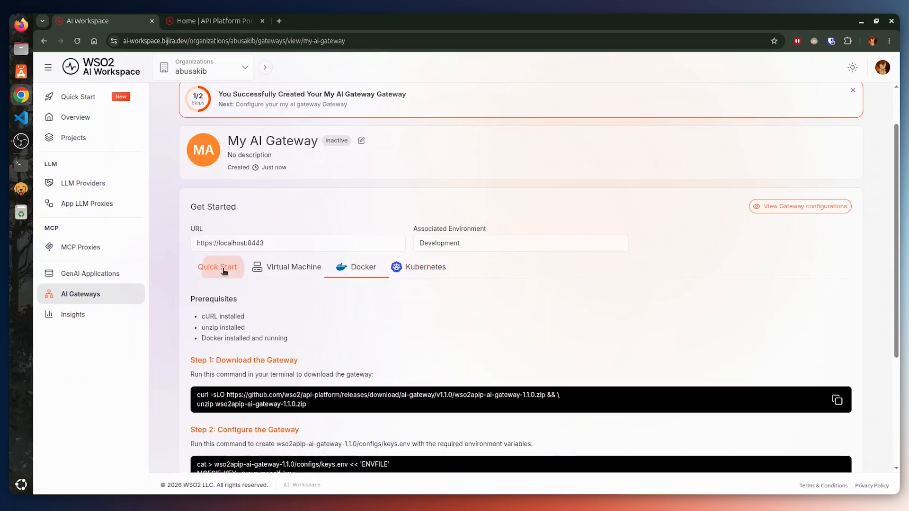
pyautogui.scroll(-2, 352, 255)
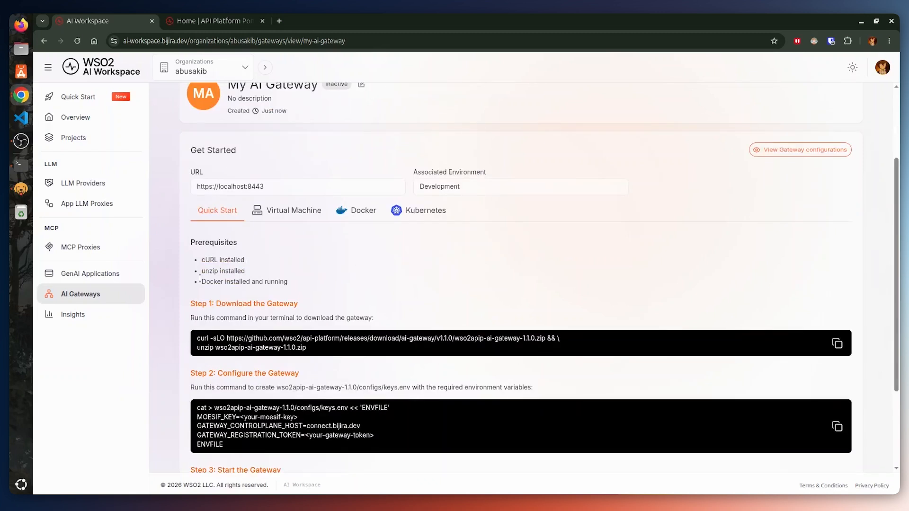
pyautogui.moveTo(202, 260); pyautogui.dragTo(311, 282)
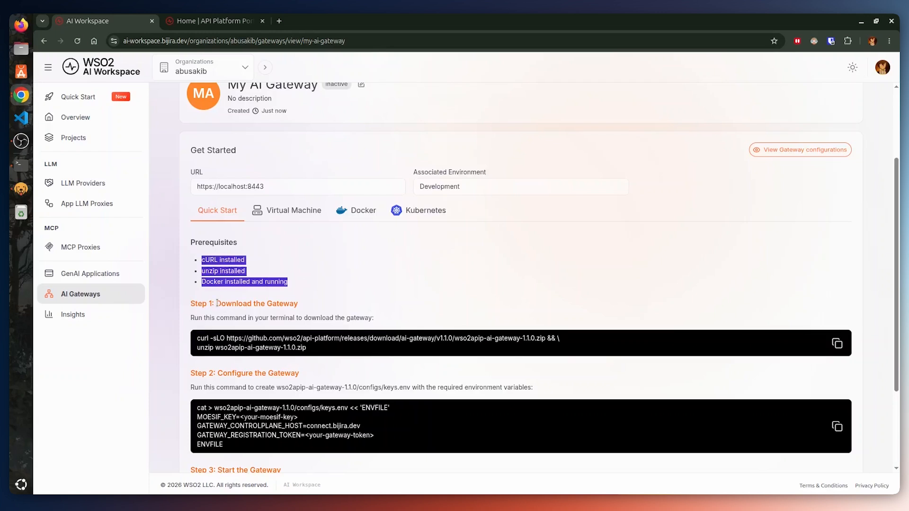
pyautogui.scroll(-2, 255, 299)
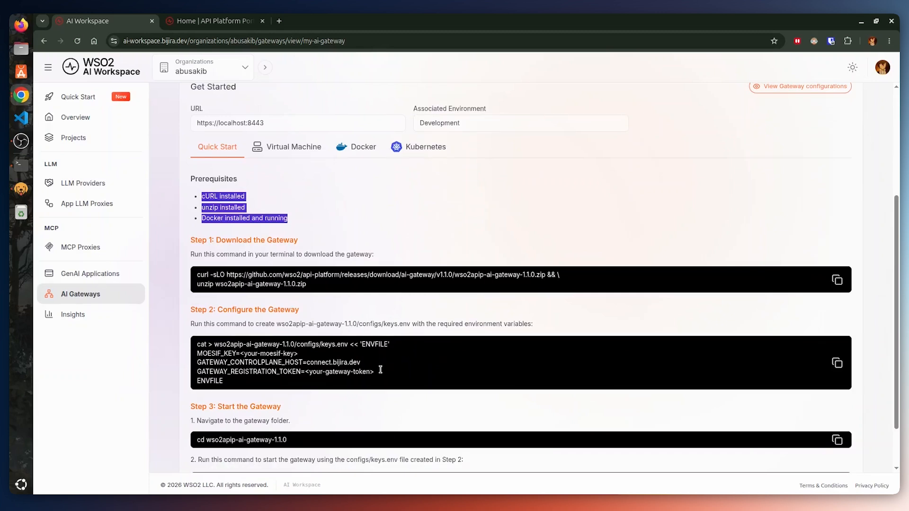
pyautogui.scroll(-2, 396, 365)
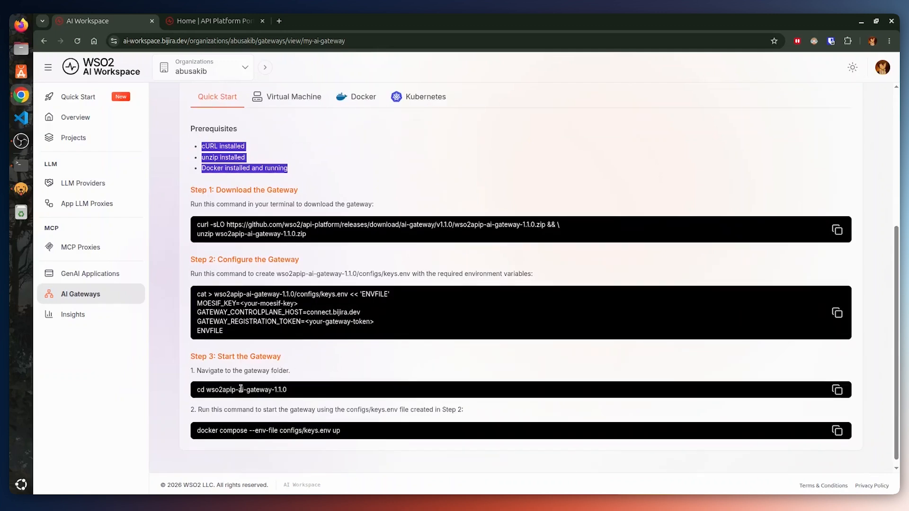
# - Copy the Step 1 download command and run it in the terminal to download and unzip wso2apip-ai-gateway-1.1.0.zip
pyautogui.scroll(2, 860, 281)
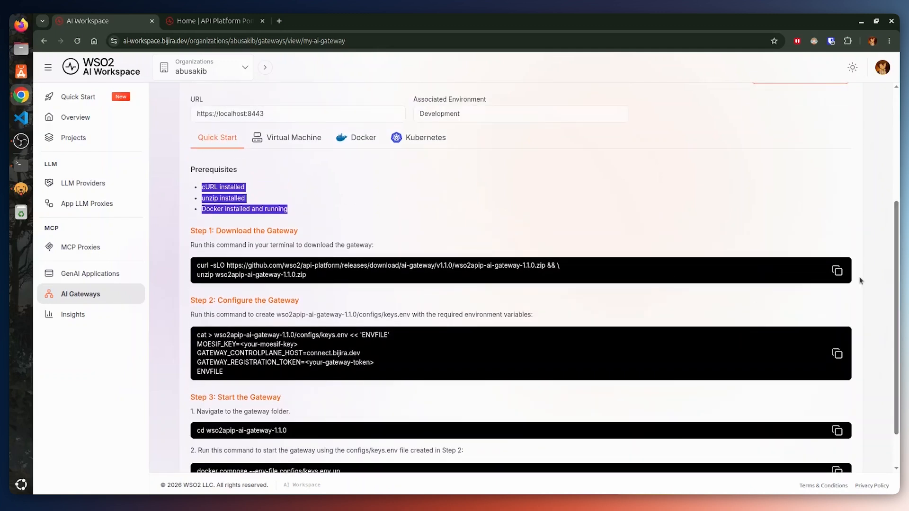
pyautogui.click(837, 270)
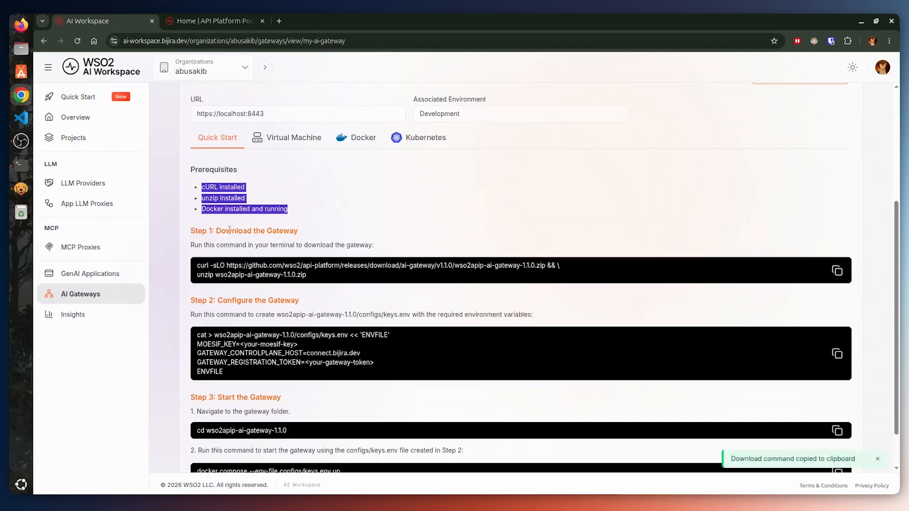
pyautogui.click(19, 166)
pyautogui.hotkey('ctrl', 'shift', 'v')
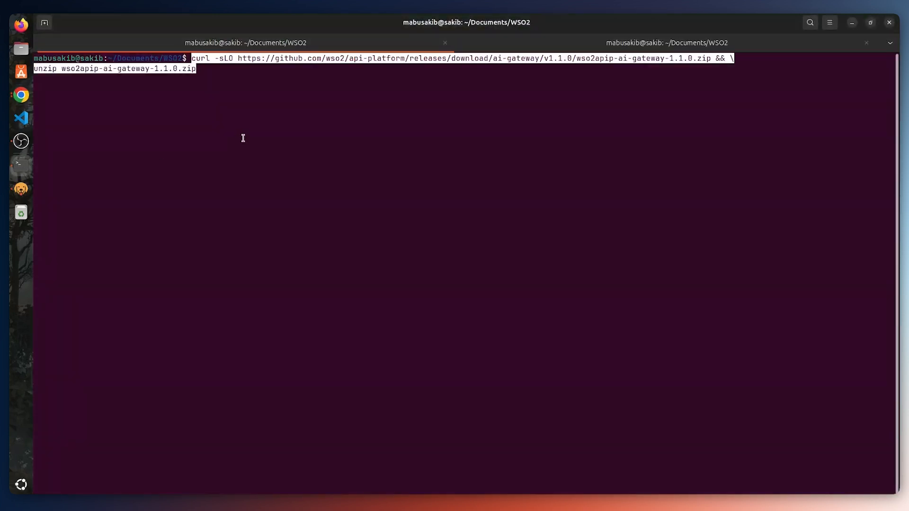
pyautogui.press('Return')
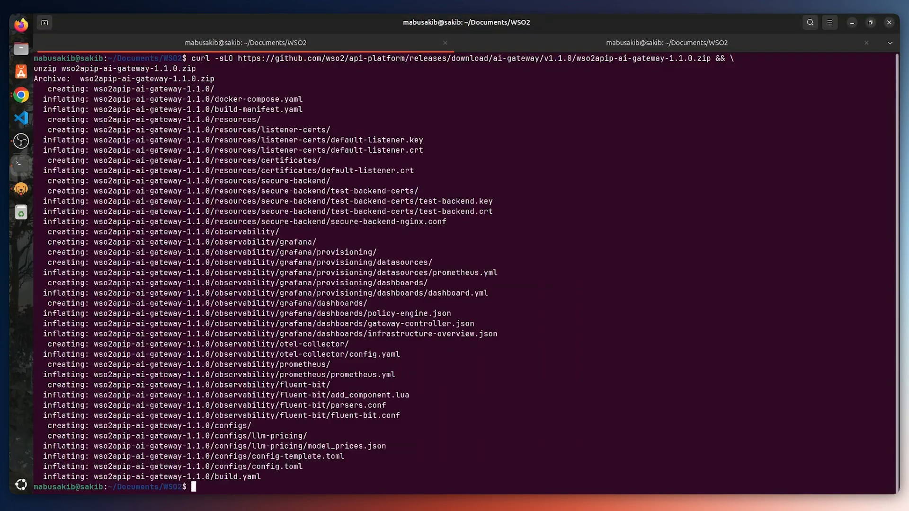
# - Copy the Step 2 configuration command from Chrome and run it in the terminal to write the Moesif key and gateway registration token into configs/keys.env
pyautogui.hotkey('alt', 'Tab')
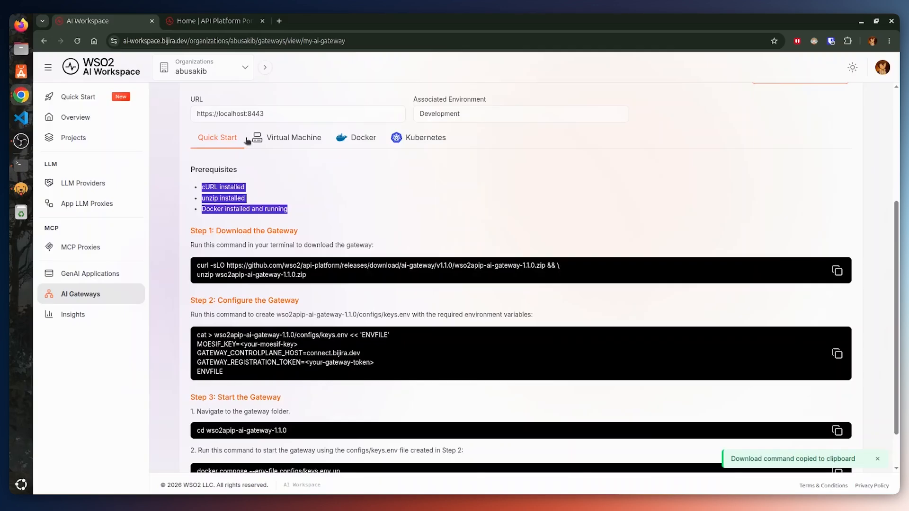
pyautogui.click(839, 356)
pyautogui.hotkey('alt', 'Tab')
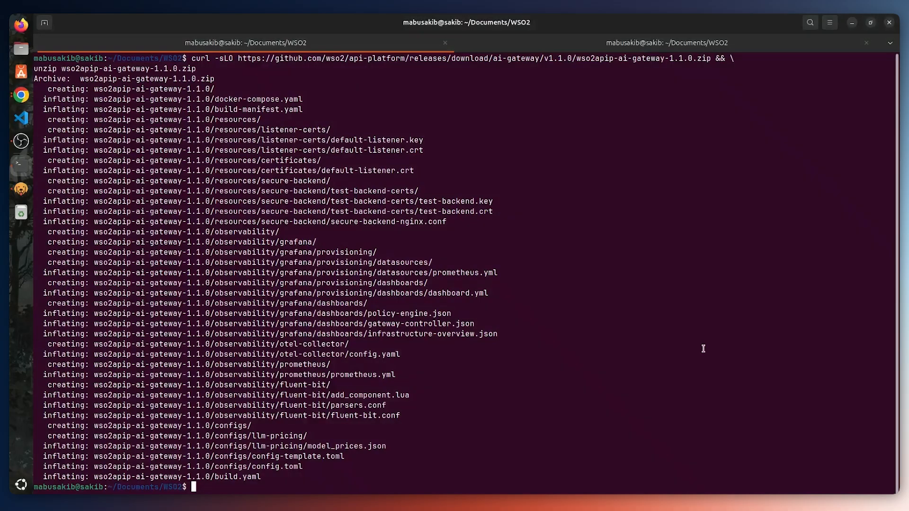
pyautogui.hotkey('ctrl', 'shift', 'v')
pyautogui.press('Return')
# - Change the terminal's working directory to the wso2apip-ai-gateway-1.1.0 folder
pyautogui.hotkey('alt', 'Tab')
pyautogui.hotkey('alt', 'Tab')
pyautogui.write('cd wso2apip-a')
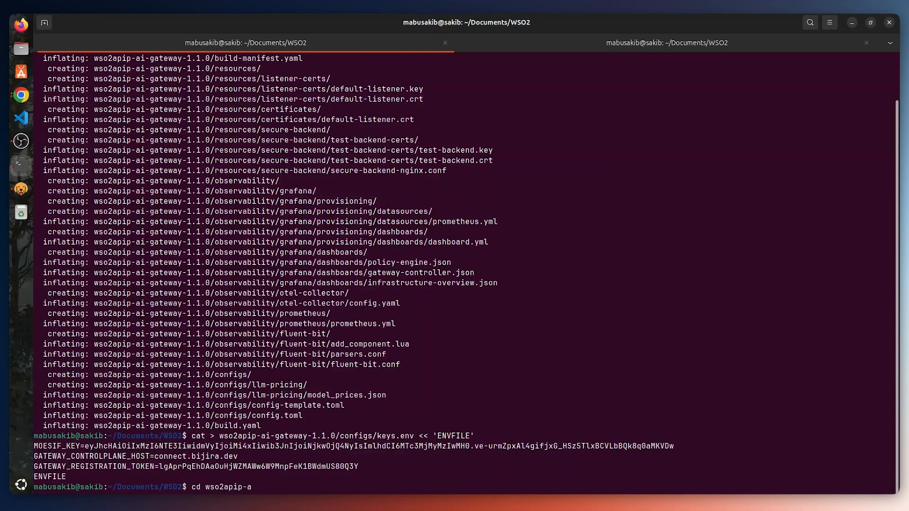
pyautogui.write('i')
pyautogui.press('Tab')
pyautogui.press('Return')
# - Start the gateway in the terminal with docker compose --env-file configs/keys.env up, and check its status in Chrome's AI Gateways list
pyautogui.hotkey('alt', 'Tab')
pyautogui.scroll(-1, 539, 280)
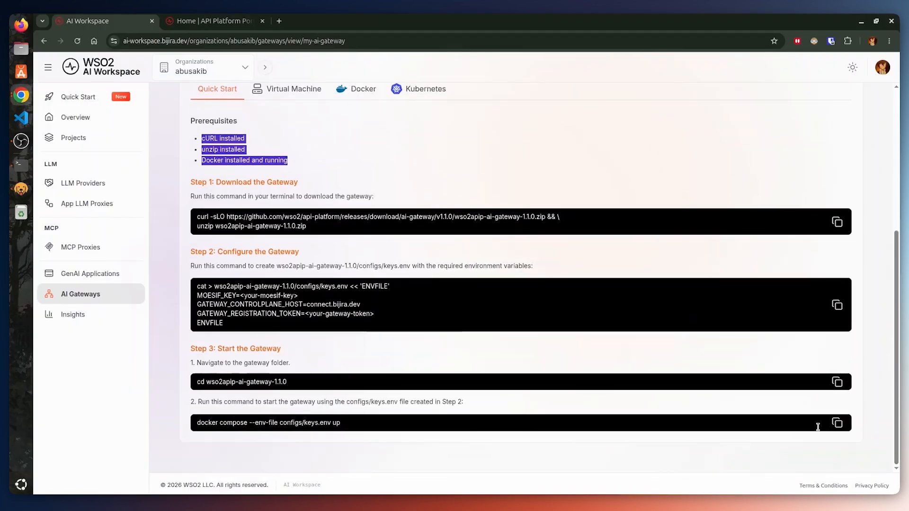
pyautogui.click(838, 423)
pyautogui.hotkey('alt', 'Tab')
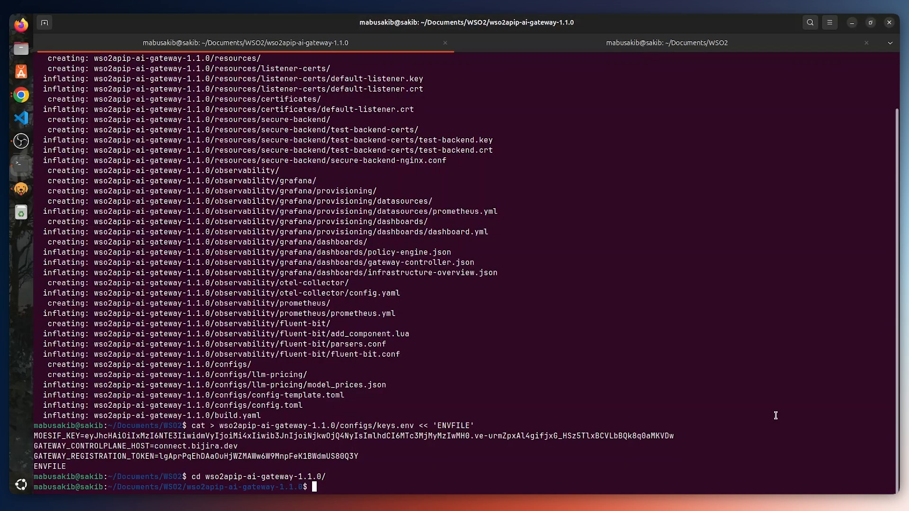
pyautogui.hotkey('ctrl', 'shift', 'v')
pyautogui.press('Return')
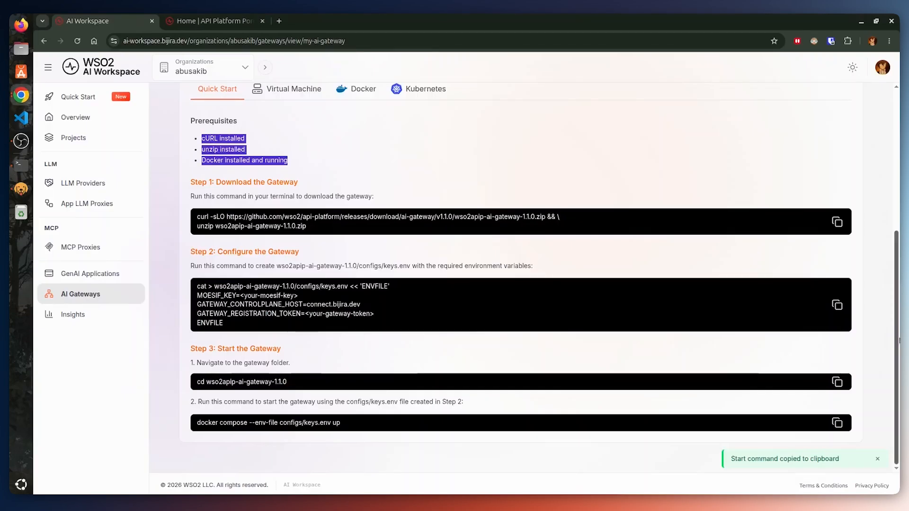
pyautogui.scroll(5, 899, 340)
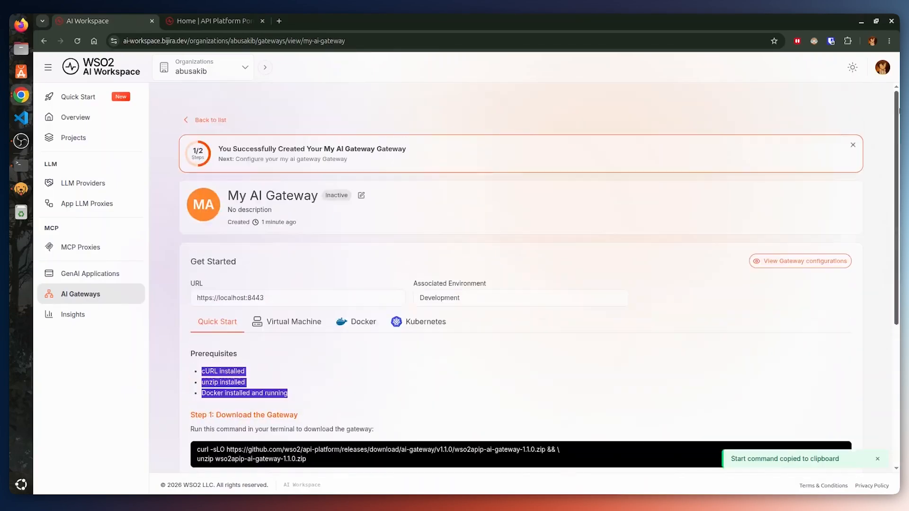
pyautogui.click(201, 120)
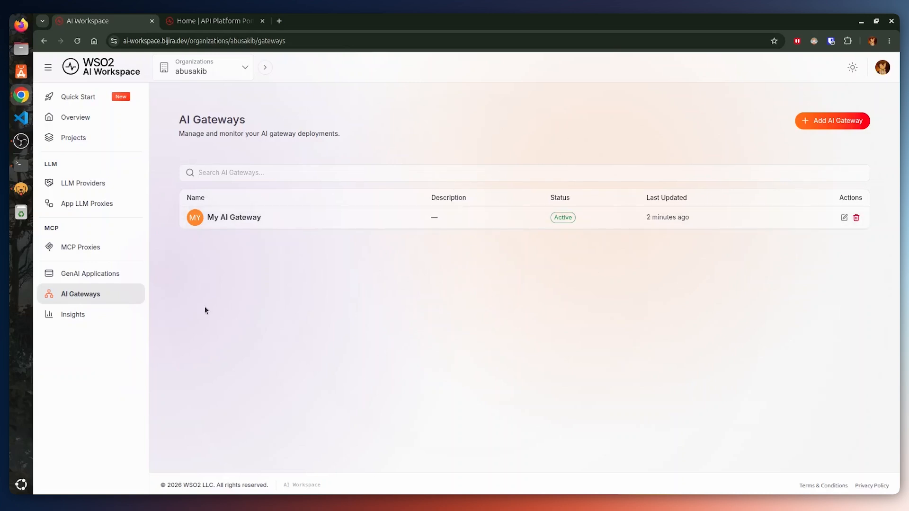
# - Start a new LLM service provider based on OpenAI and name it My OpenAI Provider
pyautogui.click(82, 185)
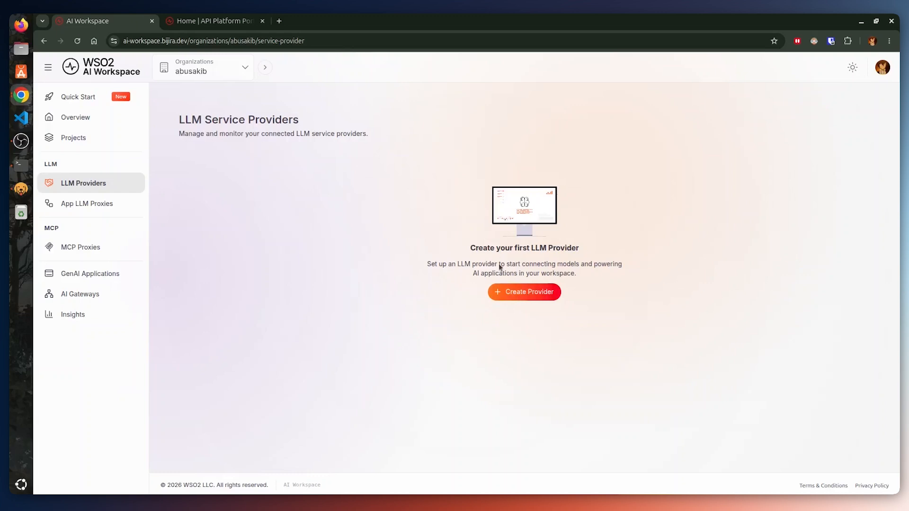
pyautogui.click(535, 295)
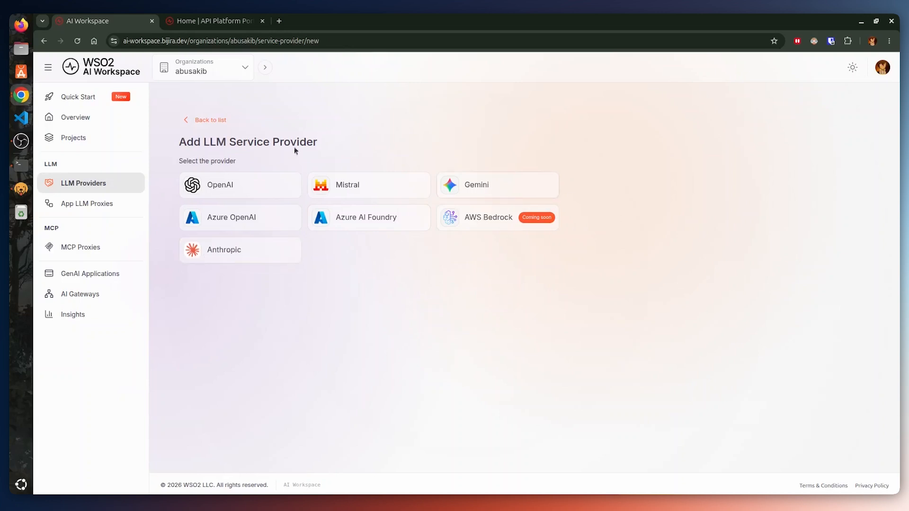
pyautogui.click(238, 187)
pyautogui.scroll(-2, 290, 239)
pyautogui.click(284, 223)
pyautogui.write('My OpenAI Provider')
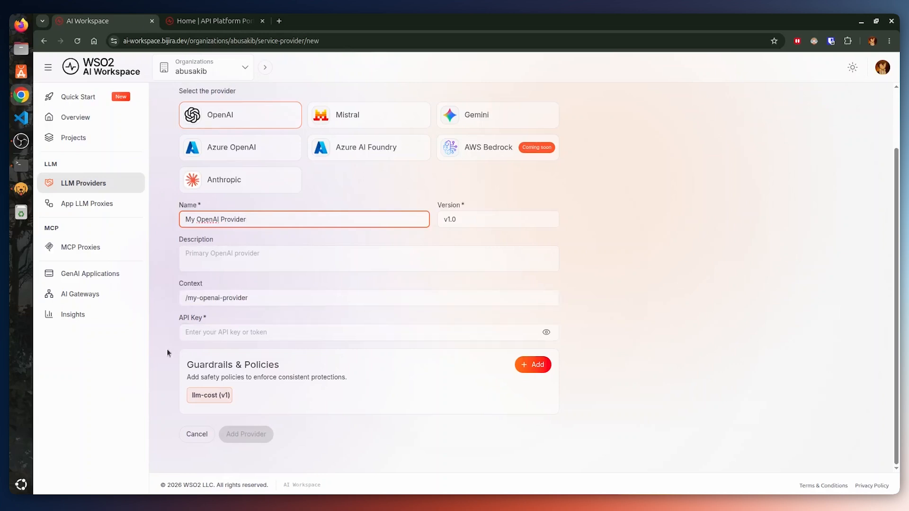
# - Enter the OpenAI API key for My OpenAI Provider and add the provider
pyautogui.click(228, 336)
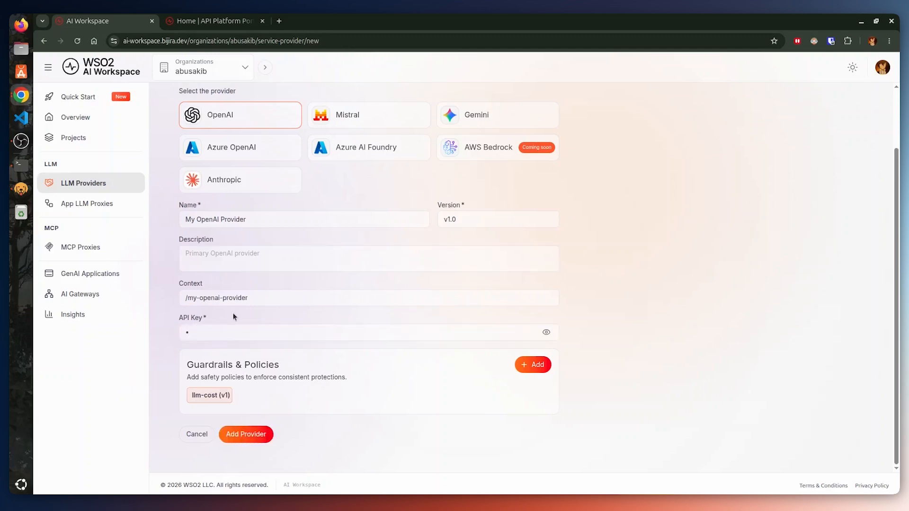
pyautogui.click(231, 331)
pyautogui.press('BackSpace')
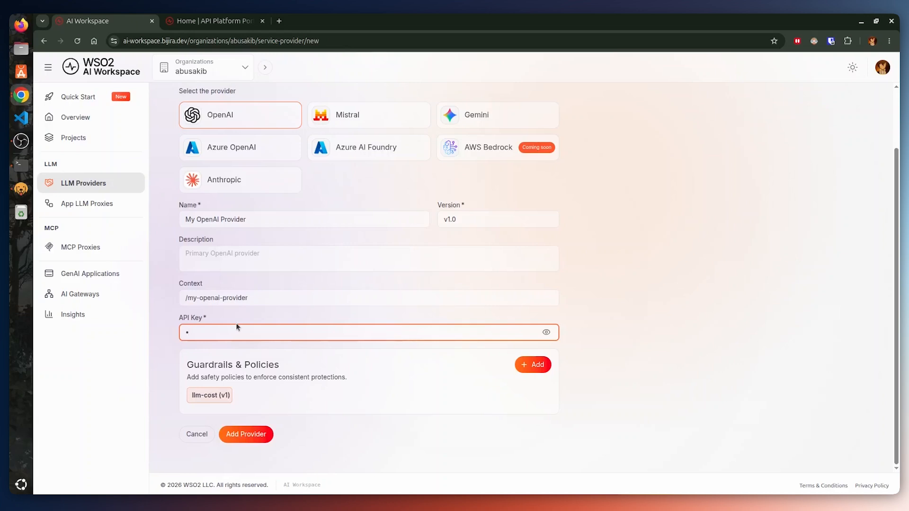
pyautogui.hotkey('ctrl', 'v')
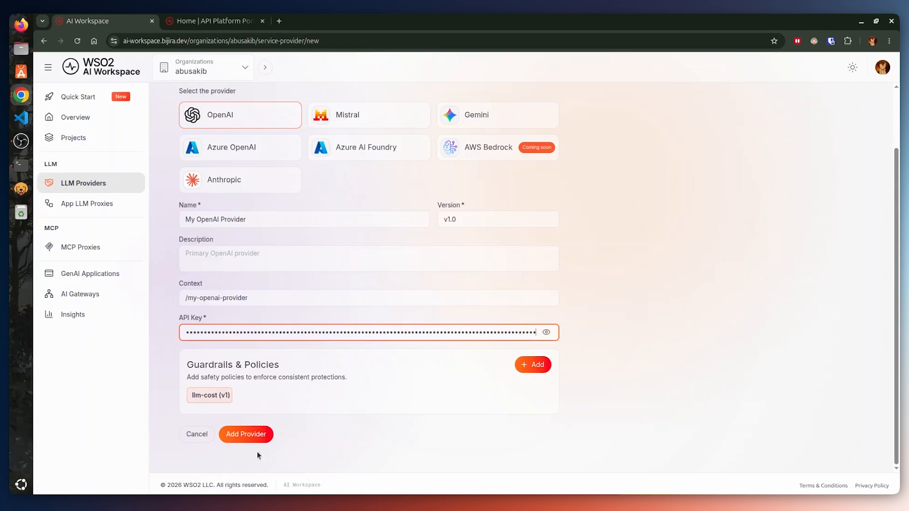
pyautogui.click(254, 439)
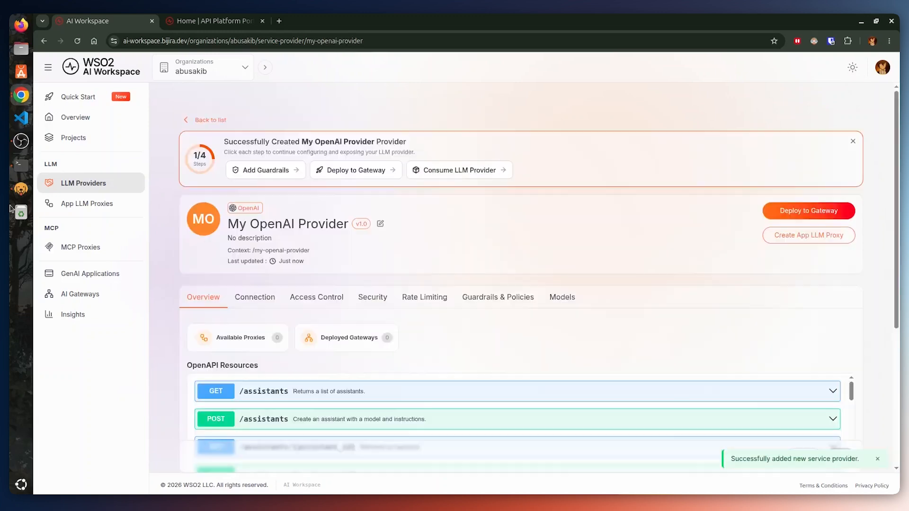
# - Review the new provider's OpenAPI resources and its connection settings
pyautogui.scroll(-3, 280, 194)
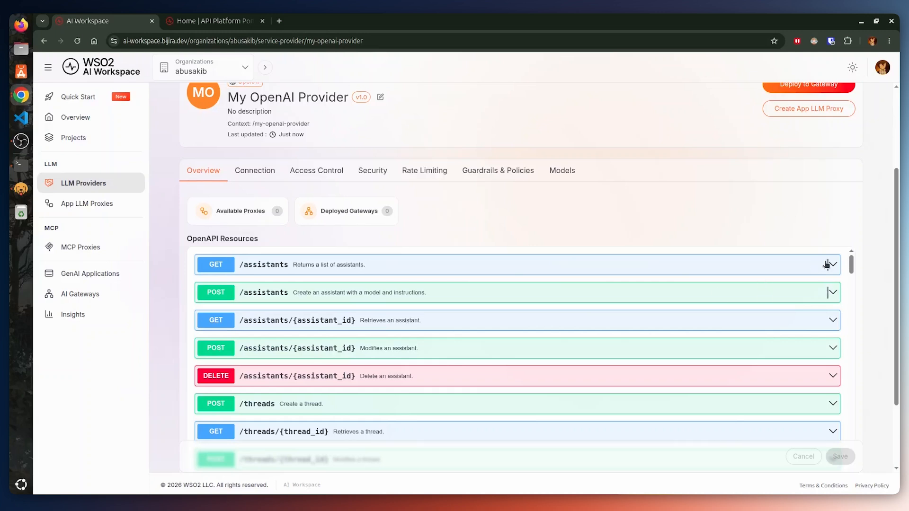
pyautogui.moveTo(852, 265); pyautogui.dragTo(846, 226)
pyautogui.moveTo(896, 301); pyautogui.dragTo(898, 273)
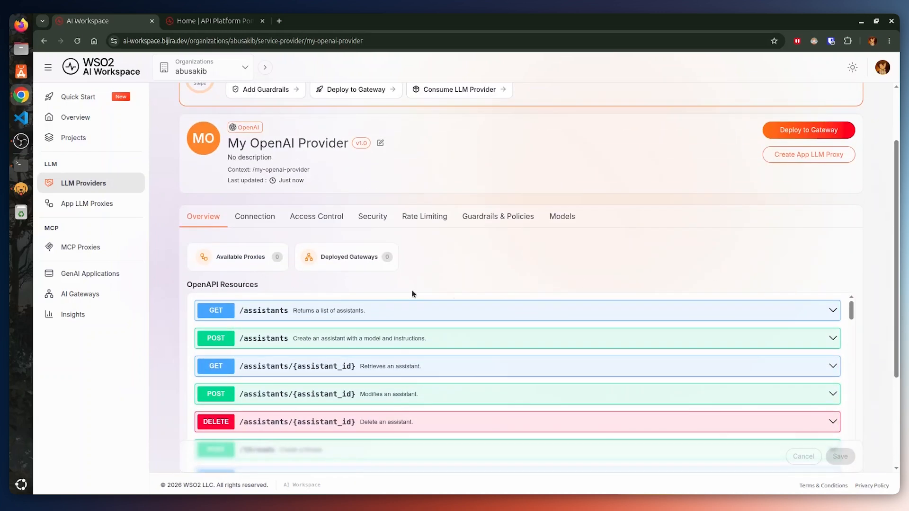
pyautogui.click(250, 217)
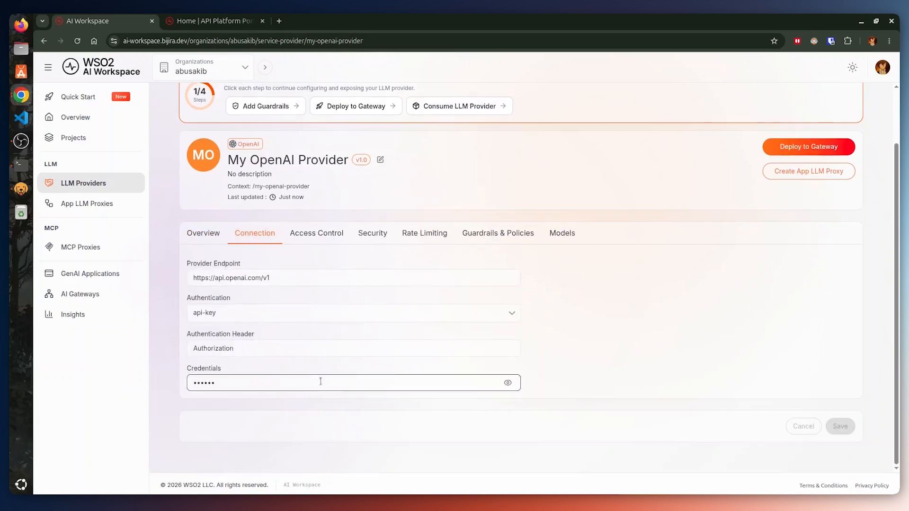
# - In the provider's access control, move all allowed resources to the denied resources
pyautogui.click(314, 235)
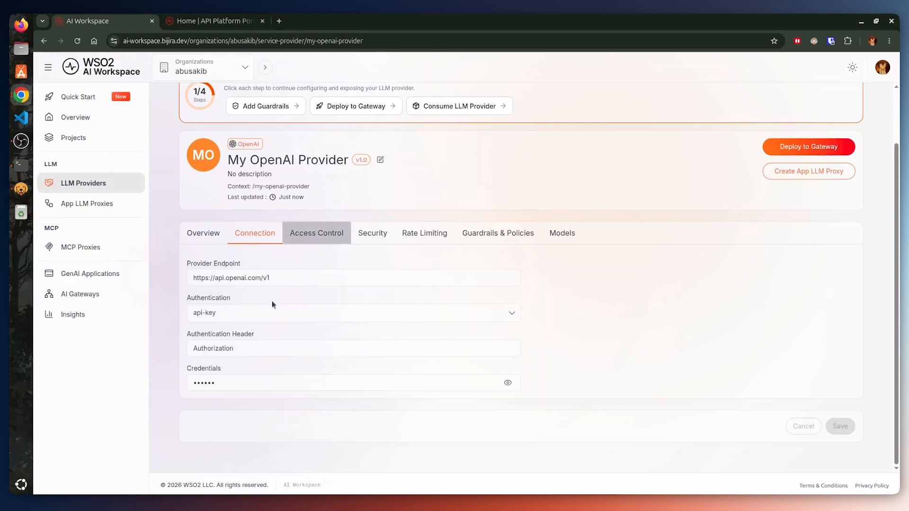
pyautogui.moveTo(898, 269); pyautogui.dragTo(899, 317)
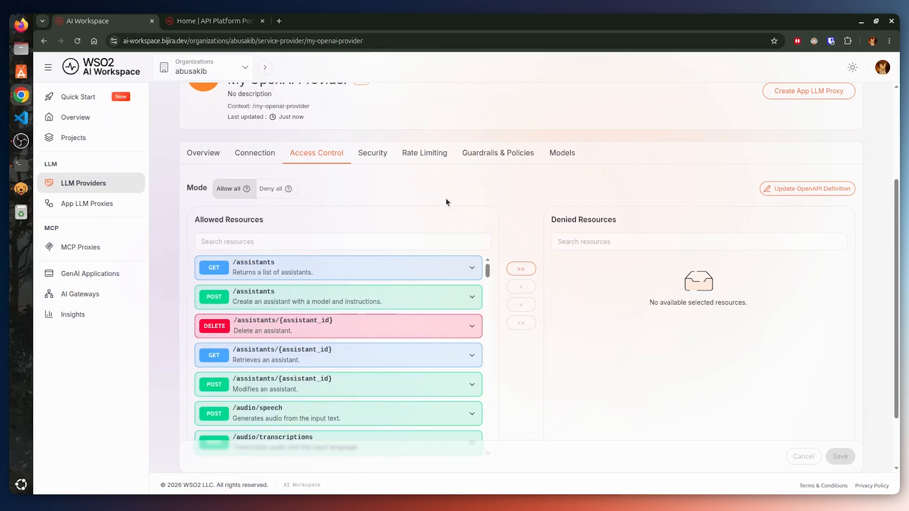
pyautogui.click(606, 240)
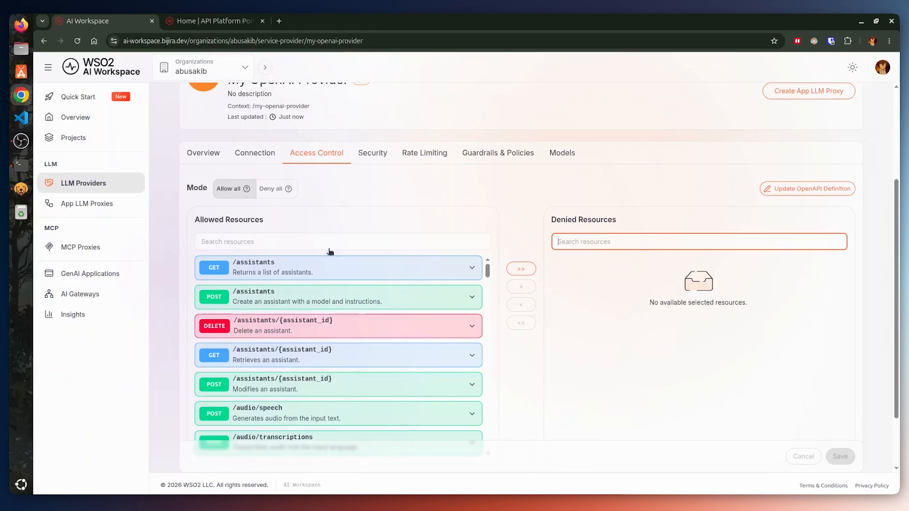
pyautogui.click(523, 269)
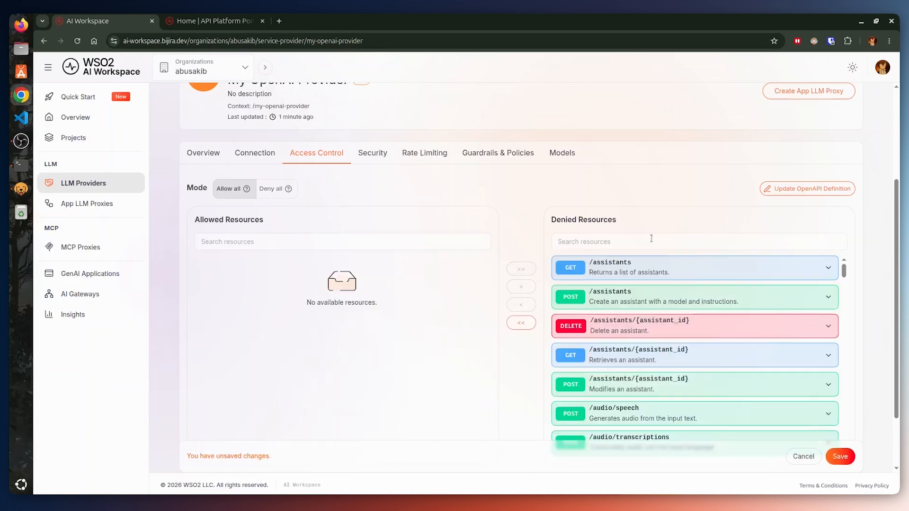
# - Find /chat/completions and /responses among the denied resources, move both to the allowed resources, and save the changes
pyautogui.click(607, 242)
pyautogui.write('chat')
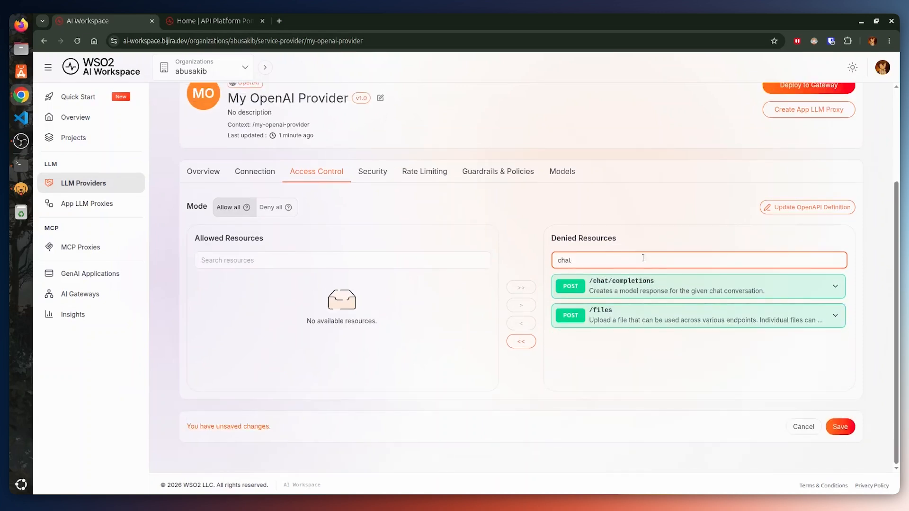
pyautogui.click(658, 290)
pyautogui.click(603, 259)
pyautogui.hotkey('ctrl', 'a')
pyautogui.write('respon')
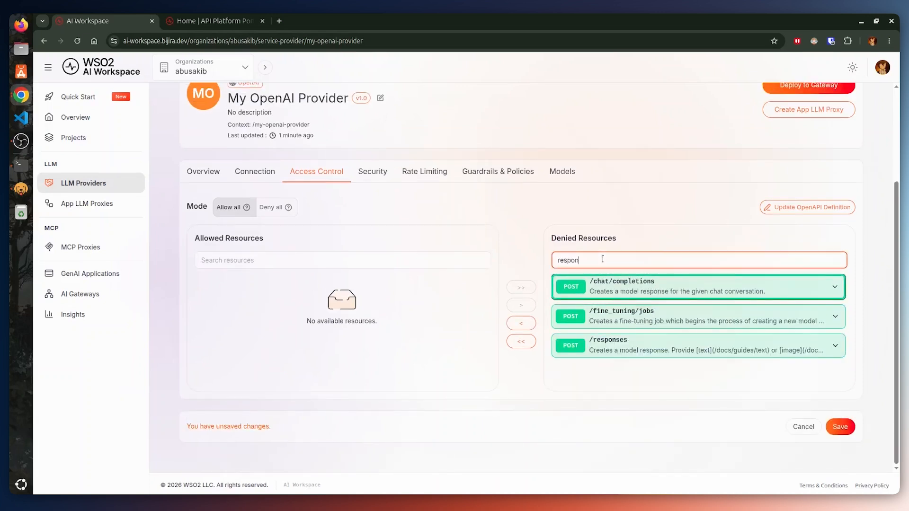
pyautogui.click(643, 345)
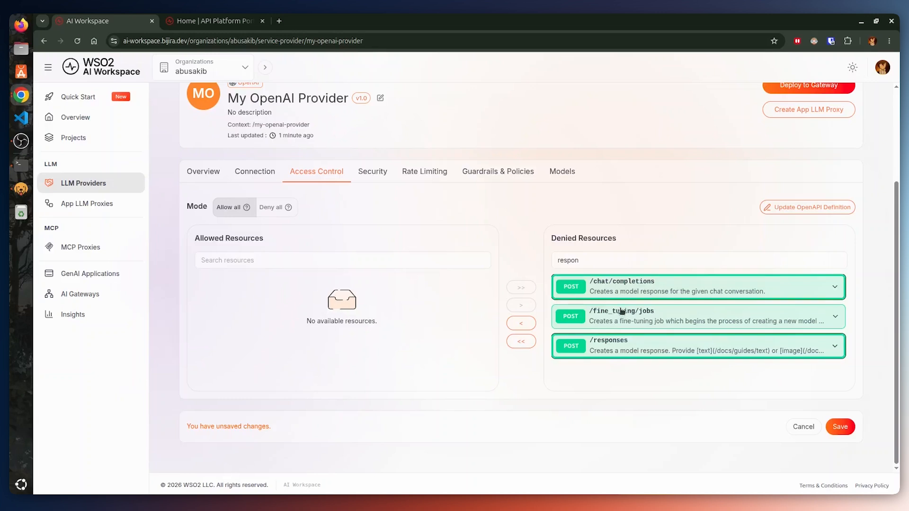
pyautogui.click(528, 324)
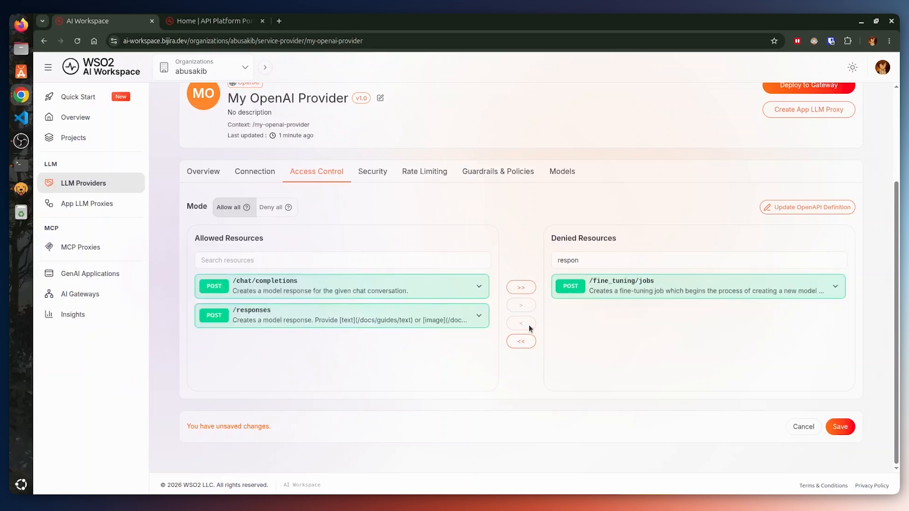
pyautogui.click(850, 425)
# - Clear the search filter on the denied resources to list all of them
pyautogui.click(636, 263)
pyautogui.write('resp')
pyautogui.press('BackSpace')
pyautogui.press('BackSpace')
pyautogui.press('BackSpace')
pyautogui.press('BackSpace')
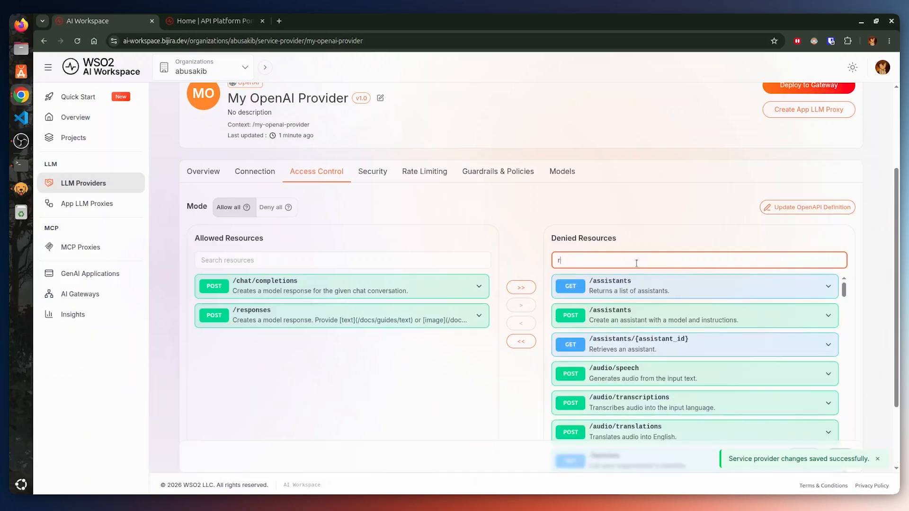
pyautogui.click(638, 195)
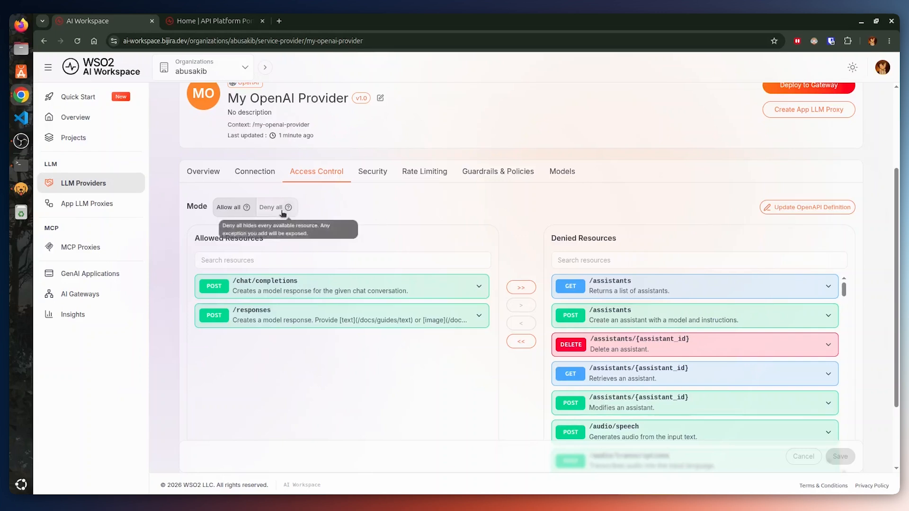
# - Review the provider's security and rate limiting settings, including the backend's per-resource limits, and return the backend view to provider-wide
pyautogui.click(378, 174)
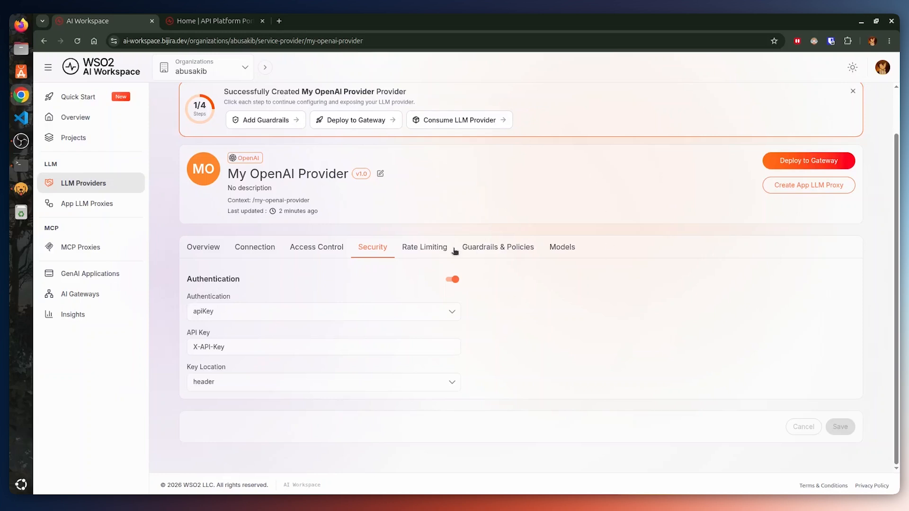
pyautogui.click(421, 253)
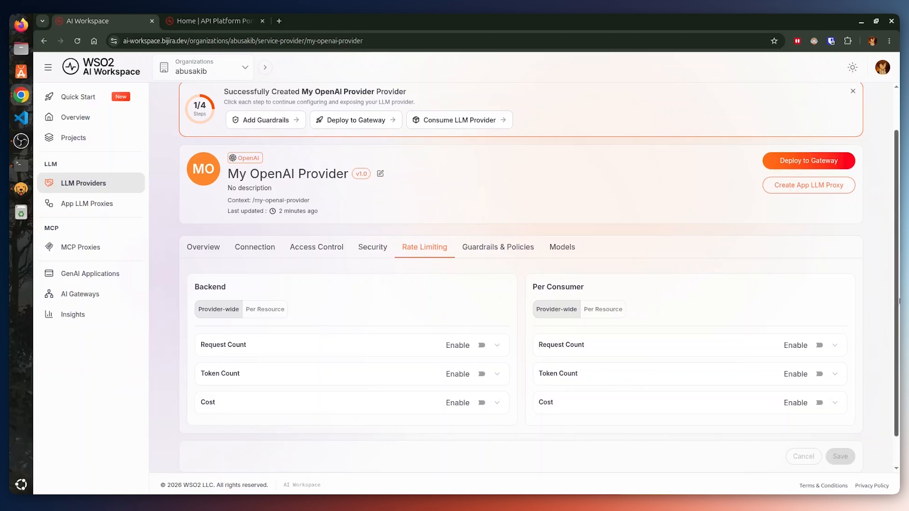
pyautogui.scroll(-1, 899, 301)
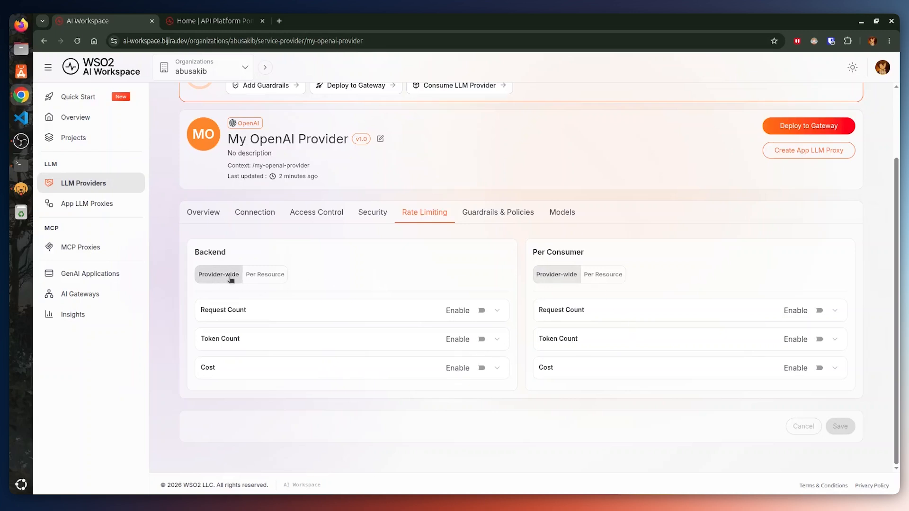
pyautogui.click(262, 279)
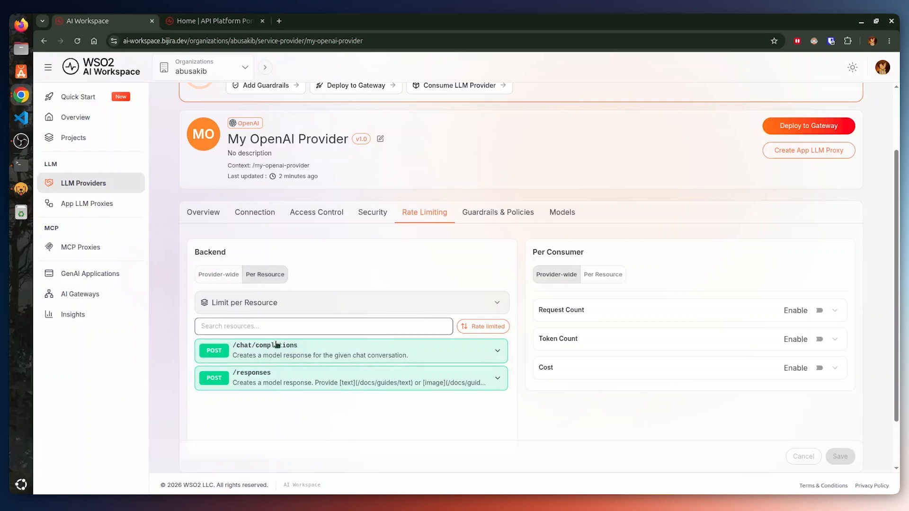
pyautogui.click(328, 301)
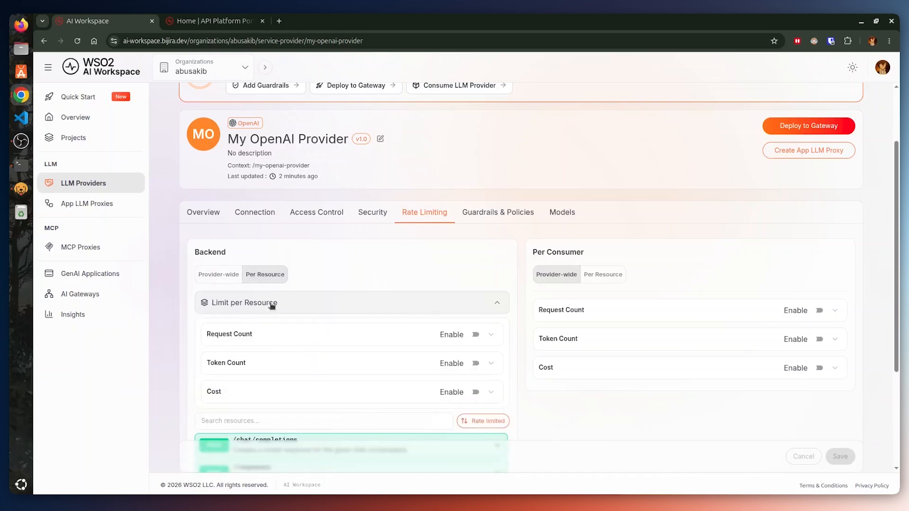
pyautogui.moveTo(898, 303); pyautogui.dragTo(900, 355)
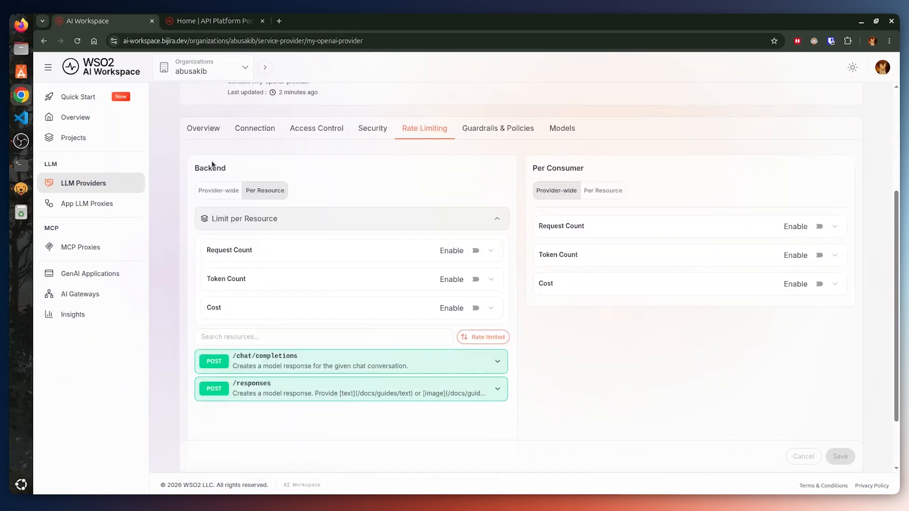
pyautogui.click(227, 193)
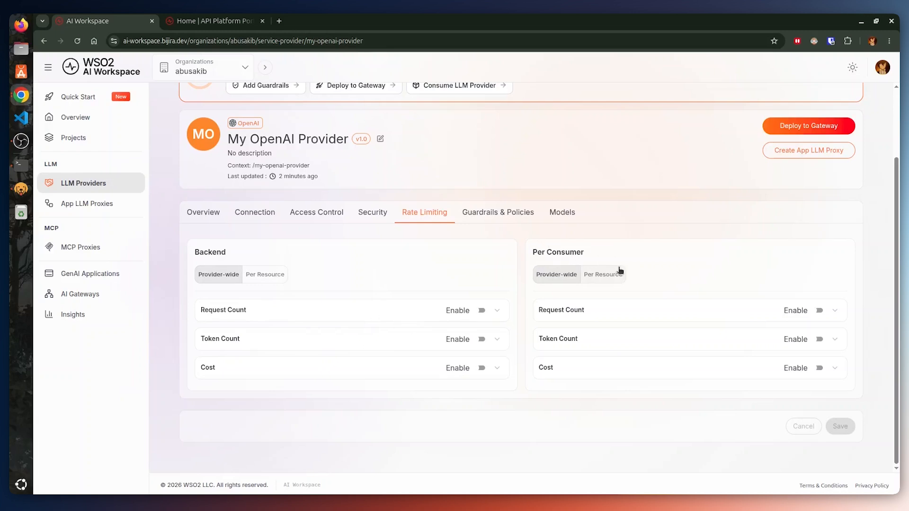
# - Examine the provider's guardrails and policies and its available OpenAI models
pyautogui.click(498, 213)
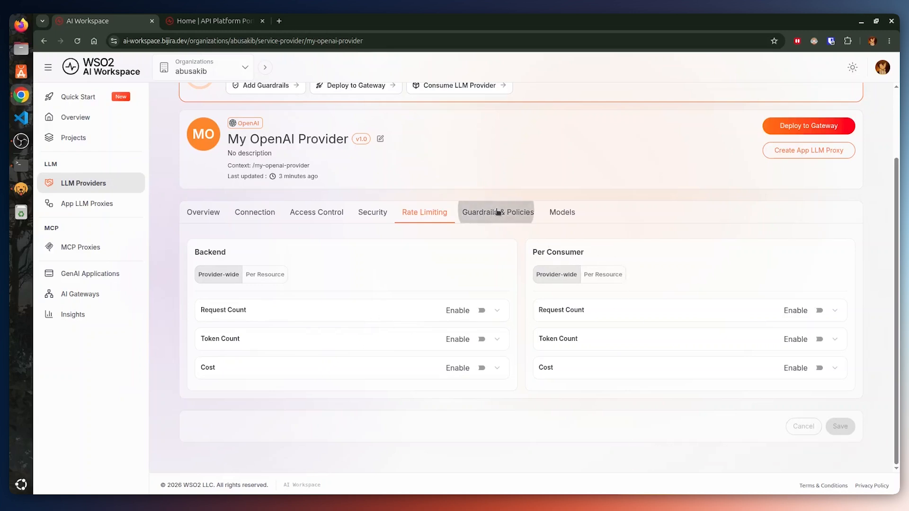
pyautogui.click(498, 212)
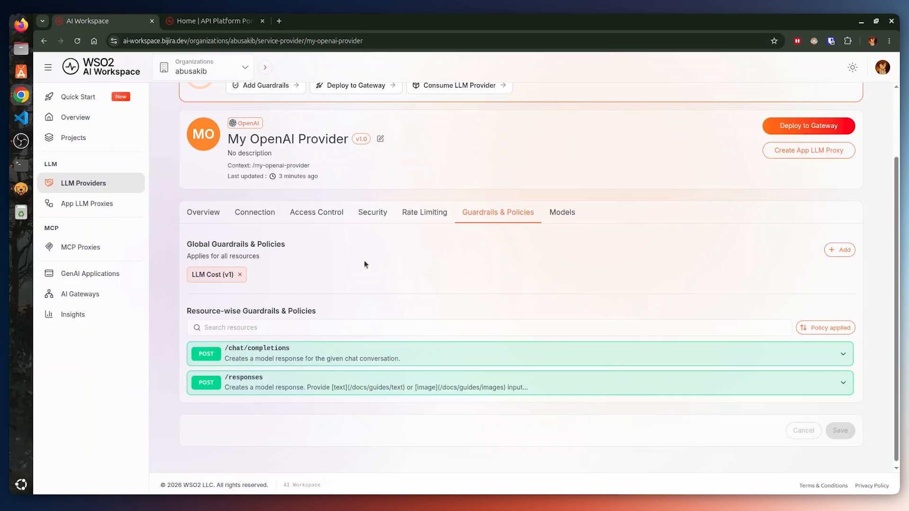
pyautogui.scroll(2, 555, 263)
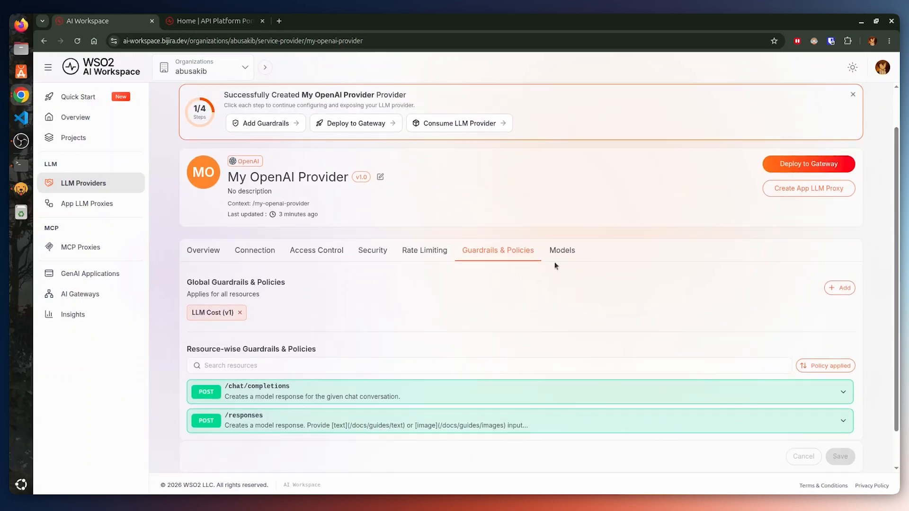
pyautogui.click(563, 254)
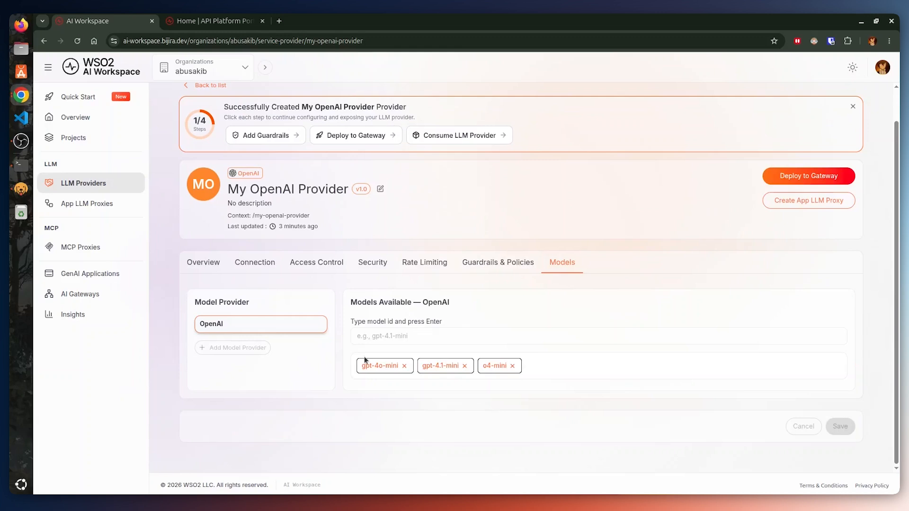
pyautogui.click(391, 337)
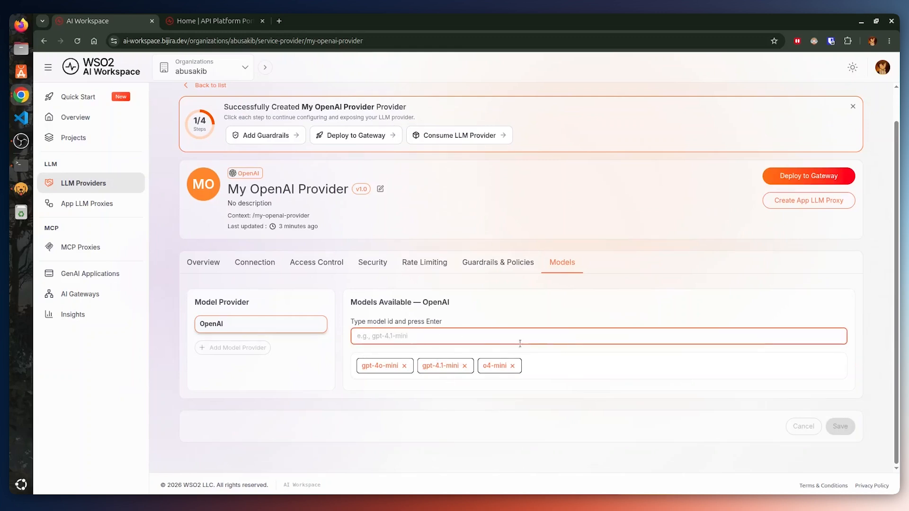
pyautogui.click(523, 260)
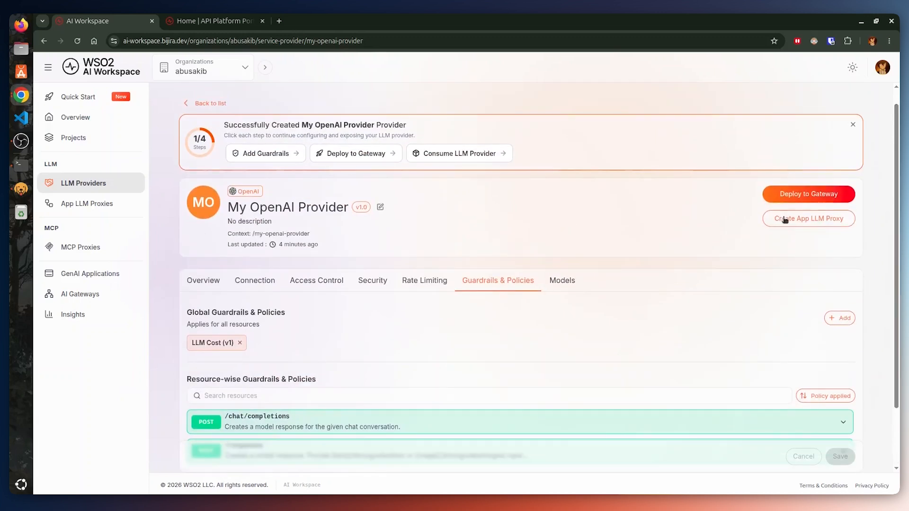
# - Deploy My OpenAI Provider to My AI Gateway and return to the provider's page
pyautogui.click(806, 196)
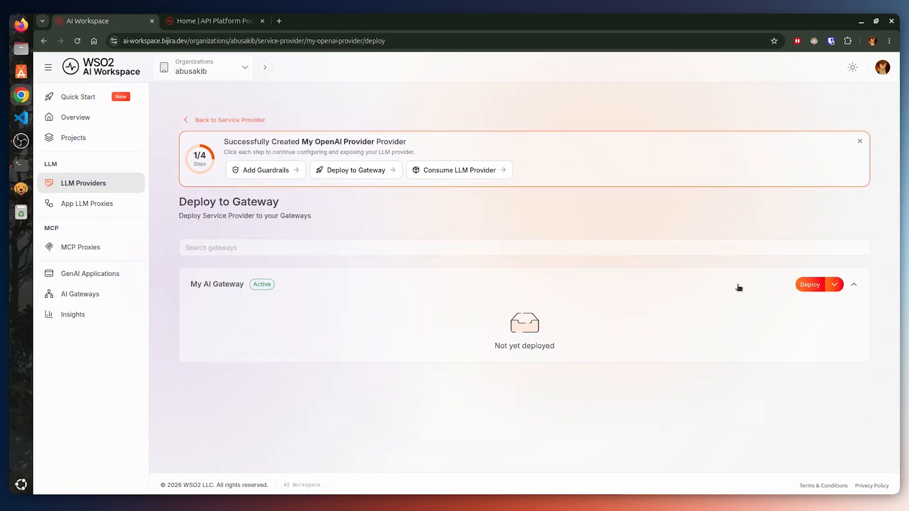
pyautogui.click(805, 286)
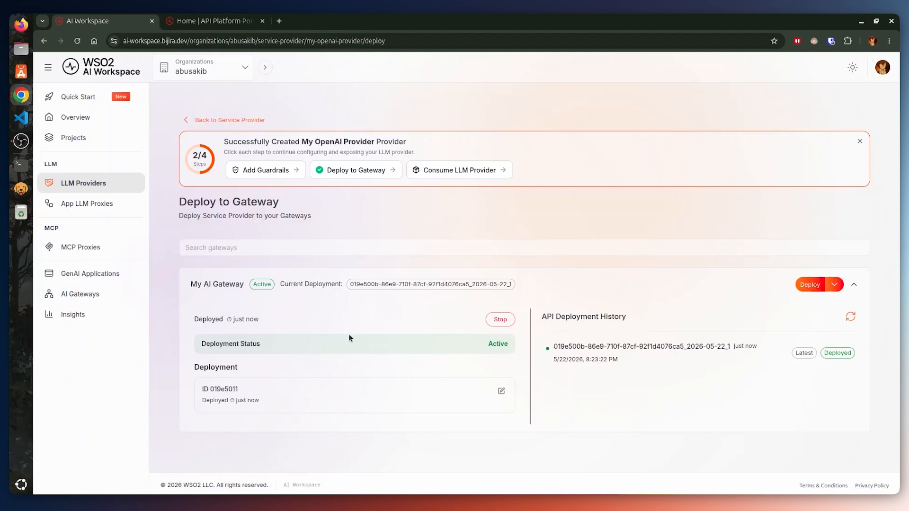
pyautogui.click(239, 119)
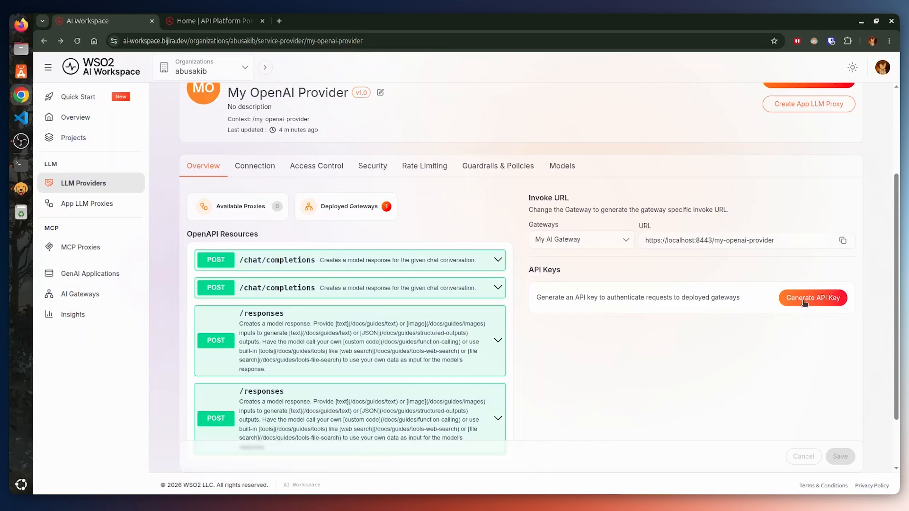
# - Generate an API key named provider-key for My OpenAI Provider
pyautogui.scroll(1, 441, 164)
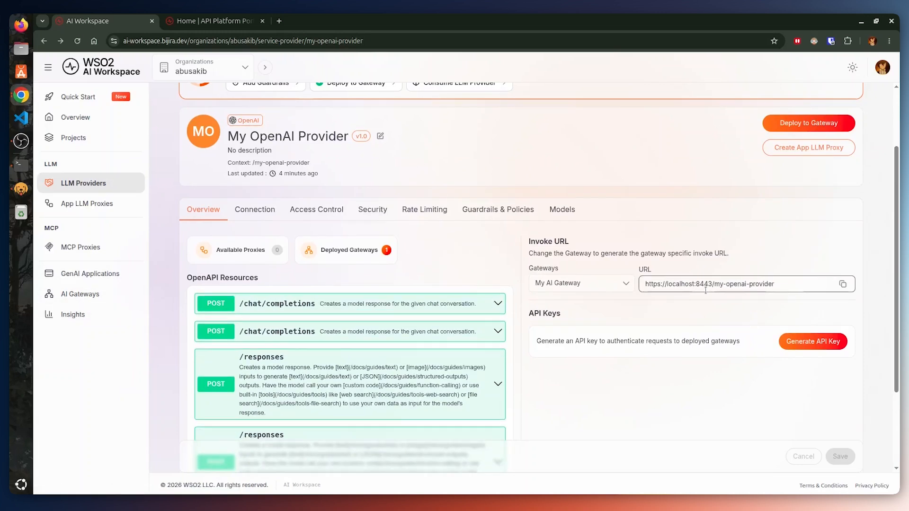
pyautogui.click(806, 348)
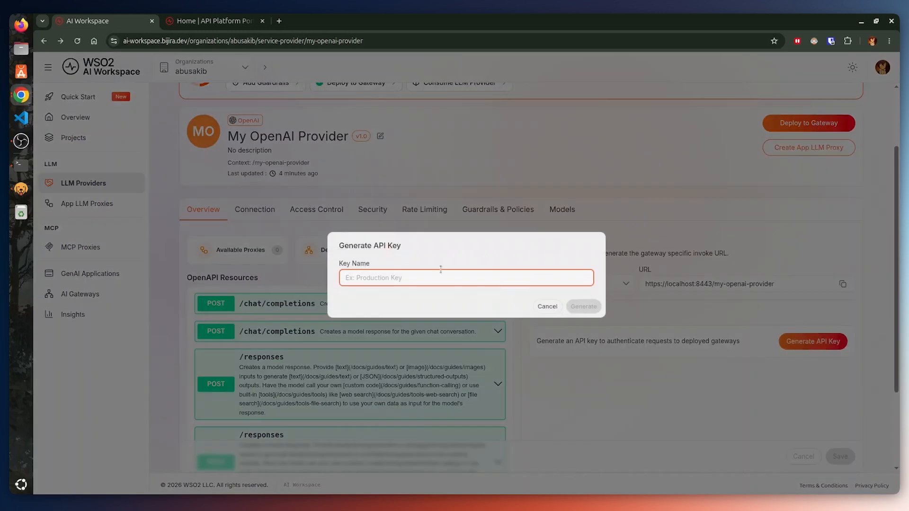
pyautogui.write('pr')
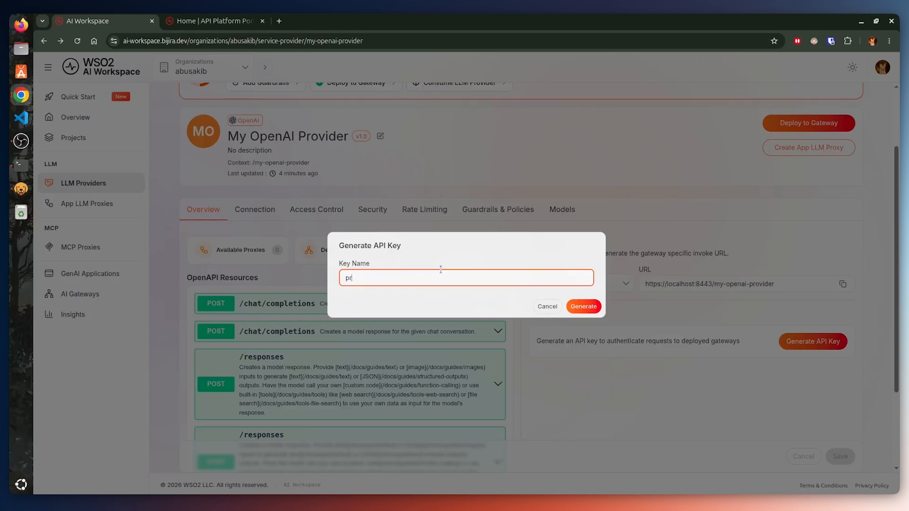
pyautogui.write('oducder-key')
pyautogui.click(588, 306)
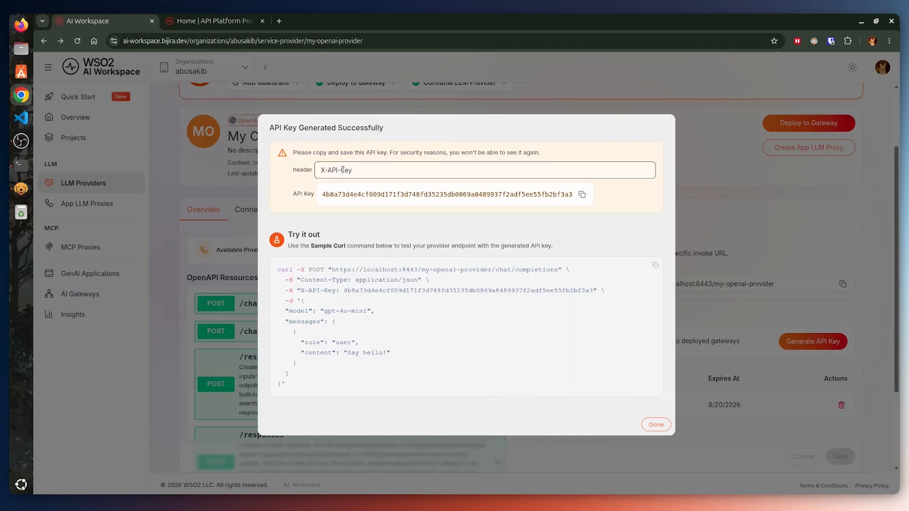
# - Copy the sample curl command with its API key, run it in a new terminal tab with the -k option, and review the response
pyautogui.moveTo(319, 169); pyautogui.dragTo(374, 173)
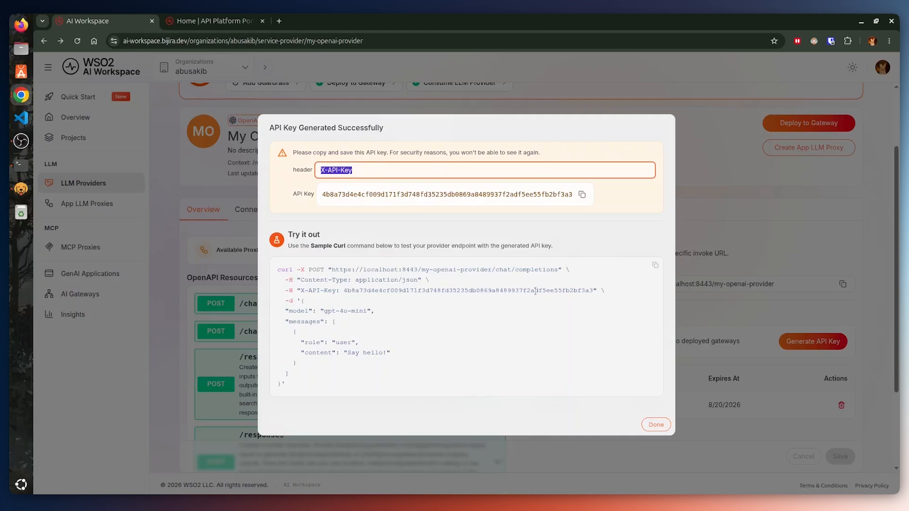
pyautogui.click(655, 264)
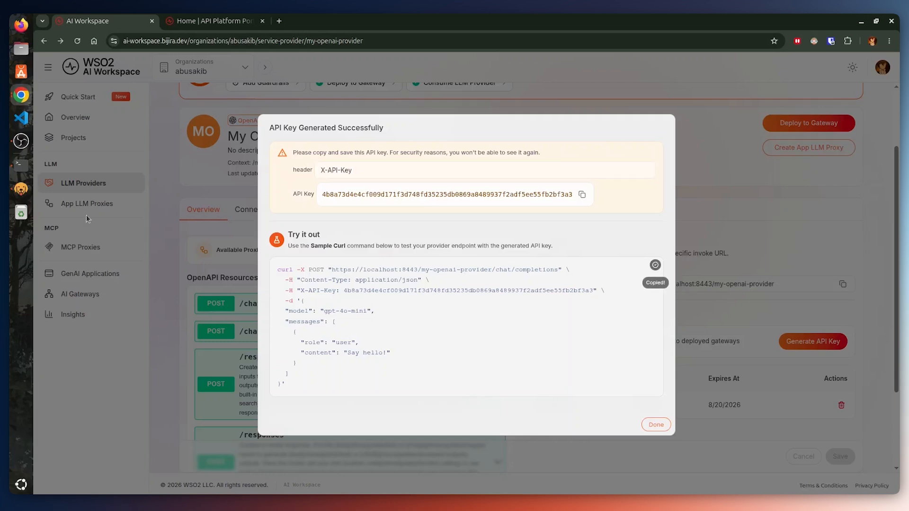
pyautogui.click(14, 161)
pyautogui.hotkey('ctrl', 'shift', 't')
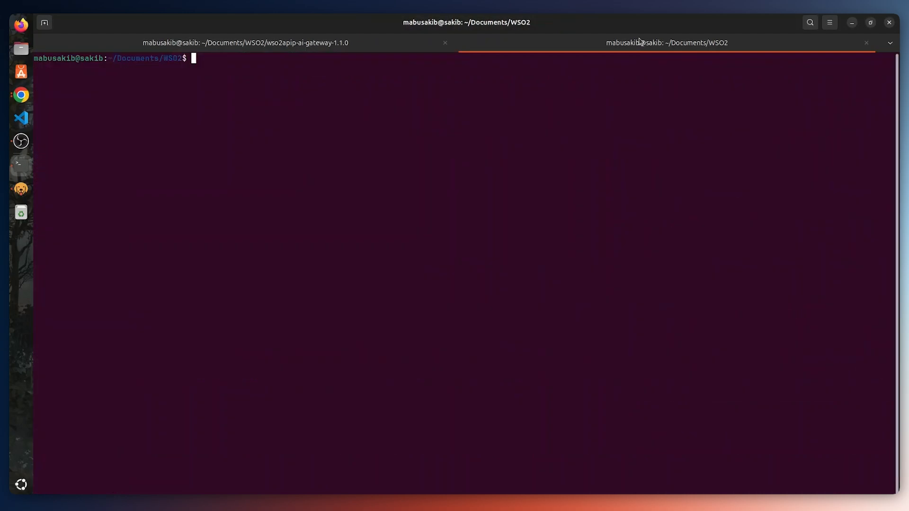
pyautogui.hotkey('ctrl', 'shift', 'v')
pyautogui.write('-')
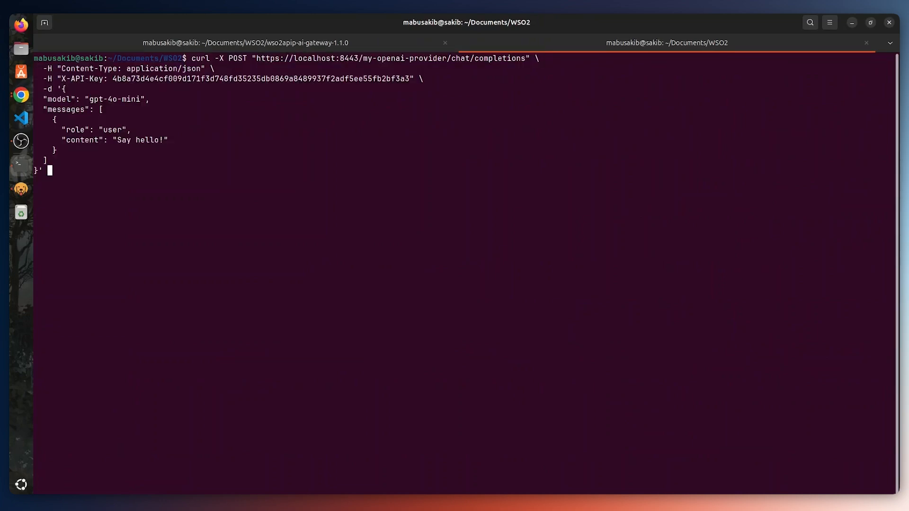
pyautogui.write('k')
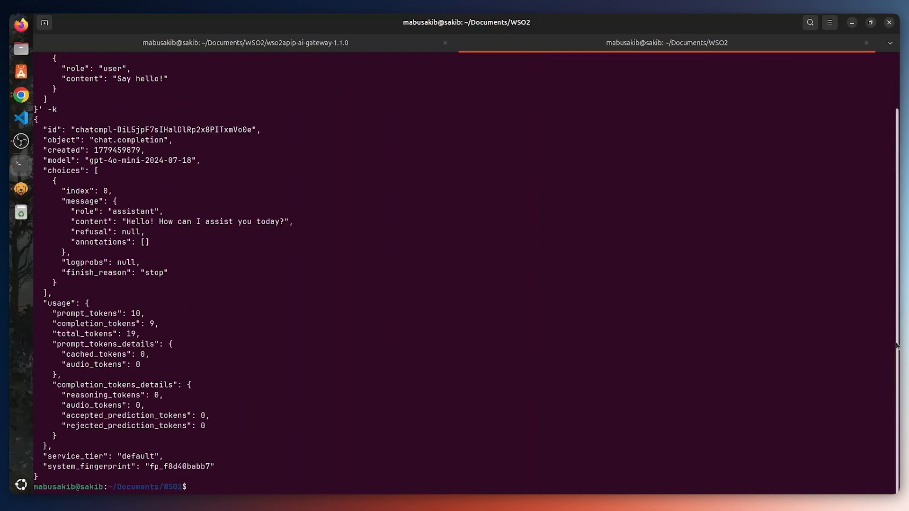
pyautogui.scroll(3, 899, 257)
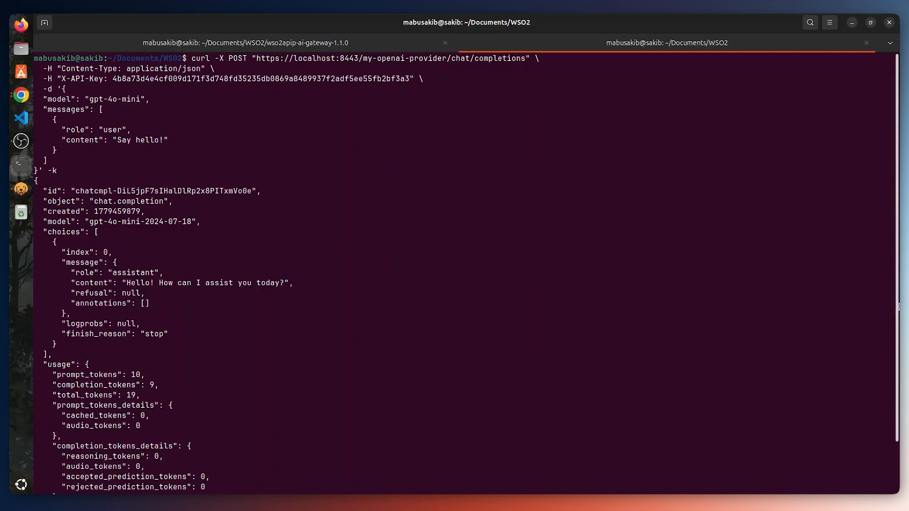
pyautogui.scroll(-2, 898, 349)
pyautogui.scroll(-1, 898, 349)
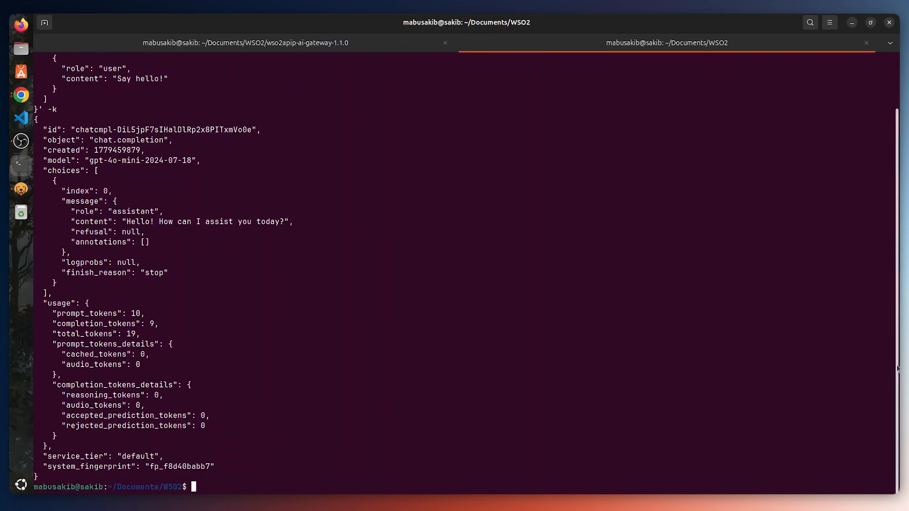
# - Rerun the chat completions curl request with the whole X-API-Key header removed
pyautogui.press('Up')
pyautogui.press('Left')
pyautogui.press('Left')
pyautogui.press('Left')
pyautogui.press('Left')
pyautogui.press('Left')
pyautogui.press('Left')
pyautogui.press('Left')
pyautogui.press('Left')
pyautogui.press('Left')
pyautogui.press('Left')
pyautogui.press('Left')
pyautogui.press('Left')
pyautogui.press('Left')
pyautogui.press('Left')
pyautogui.press('Left')
pyautogui.press('Left')
pyautogui.press('Left')
pyautogui.press('Left')
pyautogui.press('Left')
pyautogui.press('Left')
pyautogui.press('Left')
pyautogui.press('Left')
pyautogui.press('Left')
pyautogui.press('Left')
pyautogui.press('Left')
pyautogui.press('Left')
pyautogui.press('Left')
pyautogui.press('Left')
pyautogui.press('Left')
pyautogui.press('Left')
pyautogui.press('Left')
pyautogui.press('Left')
pyautogui.press('Left')
pyautogui.press('Left')
pyautogui.press('Left')
pyautogui.press('Left')
pyautogui.press('Left')
pyautogui.press('Left')
pyautogui.press('Left')
pyautogui.press('Left')
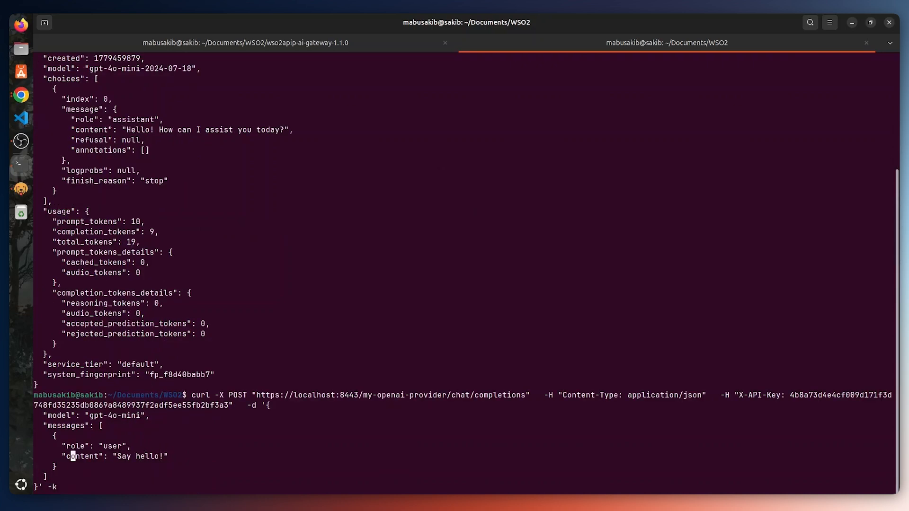
pyautogui.press('Left')
pyautogui.press('Left')
pyautogui.press('Left')
pyautogui.press('Left')
pyautogui.press('Left')
pyautogui.press('Left')
pyautogui.press('Left')
pyautogui.press('Left')
pyautogui.press('Left')
pyautogui.press('Left')
pyautogui.press('Left')
pyautogui.press('Left')
pyautogui.press('Left')
pyautogui.press('Left')
pyautogui.press('Left')
pyautogui.press('Left')
pyautogui.press('Left')
pyautogui.press('Left')
pyautogui.press('Left')
pyautogui.press('Left')
pyautogui.press('BackSpace')
pyautogui.press('BackSpace')
pyautogui.press('BackSpace')
pyautogui.press('BackSpace')
pyautogui.press('BackSpace')
pyautogui.press('BackSpace')
pyautogui.press('BackSpace')
pyautogui.press('BackSpace')
pyautogui.press('BackSpace')
pyautogui.press('BackSpace')
pyautogui.press('BackSpace')
pyautogui.press('BackSpace')
pyautogui.press('BackSpace')
pyautogui.press('BackSpace')
pyautogui.press('BackSpace')
pyautogui.press('BackSpace')
pyautogui.press('BackSpace')
pyautogui.press('BackSpace')
pyautogui.press('BackSpace')
pyautogui.press('BackSpace')
pyautogui.press('BackSpace')
pyautogui.press('BackSpace')
pyautogui.press('BackSpace')
pyautogui.press('BackSpace')
pyautogui.press('BackSpace')
pyautogui.press('BackSpace')
pyautogui.press('BackSpace')
pyautogui.press('BackSpace')
pyautogui.press('BackSpace')
pyautogui.press('BackSpace')
pyautogui.press('BackSpace')
pyautogui.press('BackSpace')
pyautogui.press('BackSpace')
pyautogui.press('BackSpace')
pyautogui.press('BackSpace')
pyautogui.press('BackSpace')
pyautogui.press('BackSpace')
pyautogui.press('BackSpace')
pyautogui.press('BackSpace')
pyautogui.press('BackSpace')
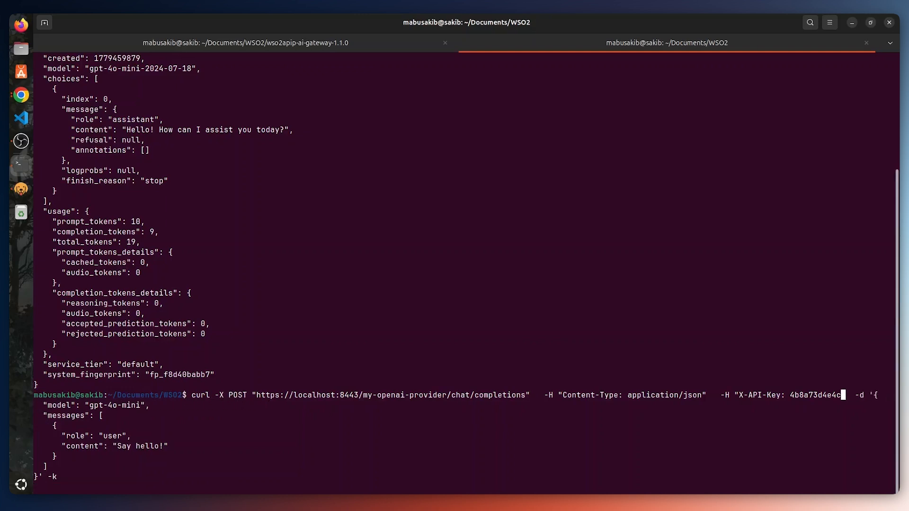
pyautogui.press('BackSpace')
pyautogui.press('BackSpace')
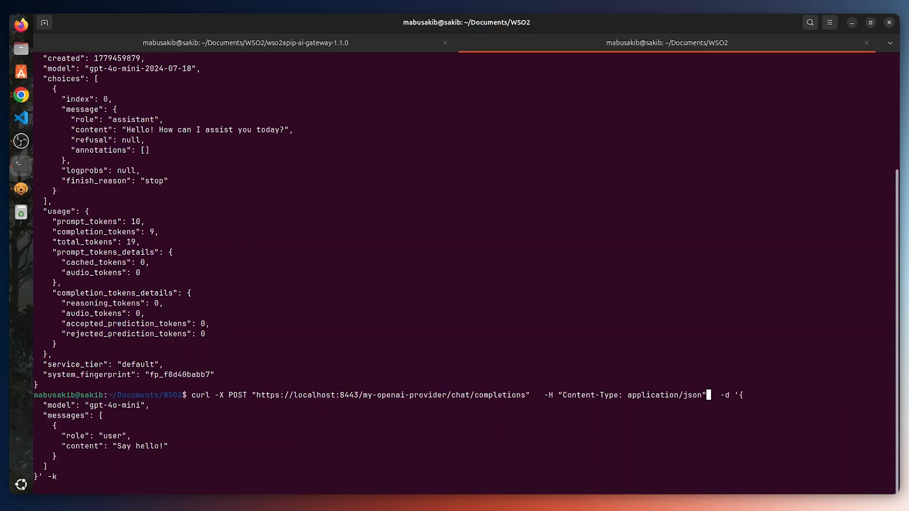
pyautogui.press('Return')
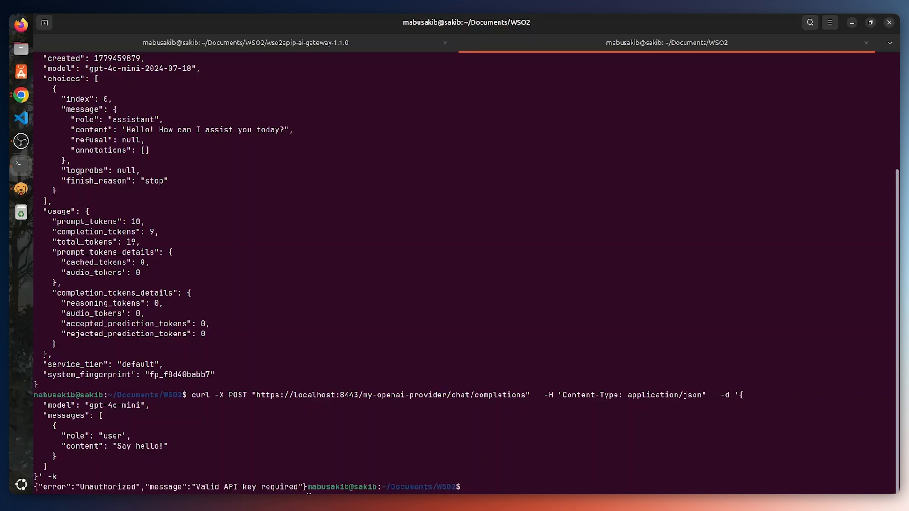
# - Switch back to the browser, dismiss the generated key details, and open the selection of global guardrails and policies for the provider
pyautogui.hotkey('alt', 'Tab')
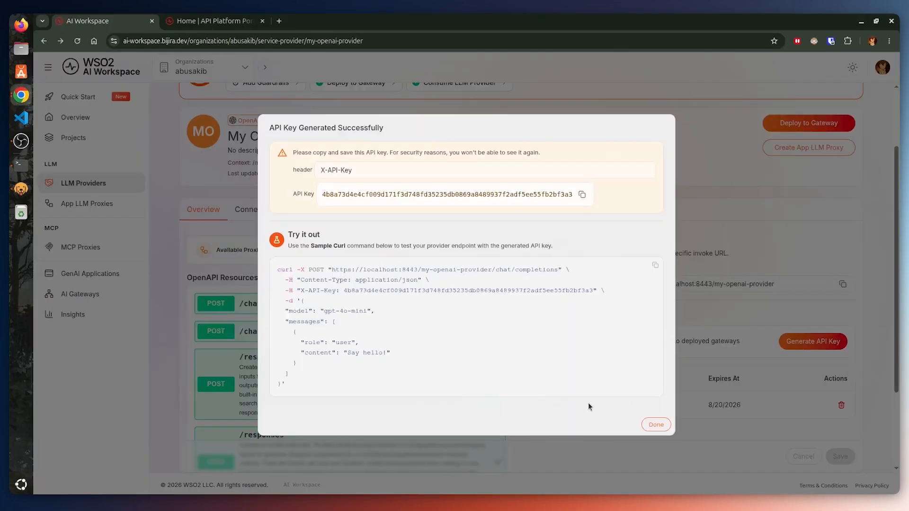
pyautogui.click(654, 424)
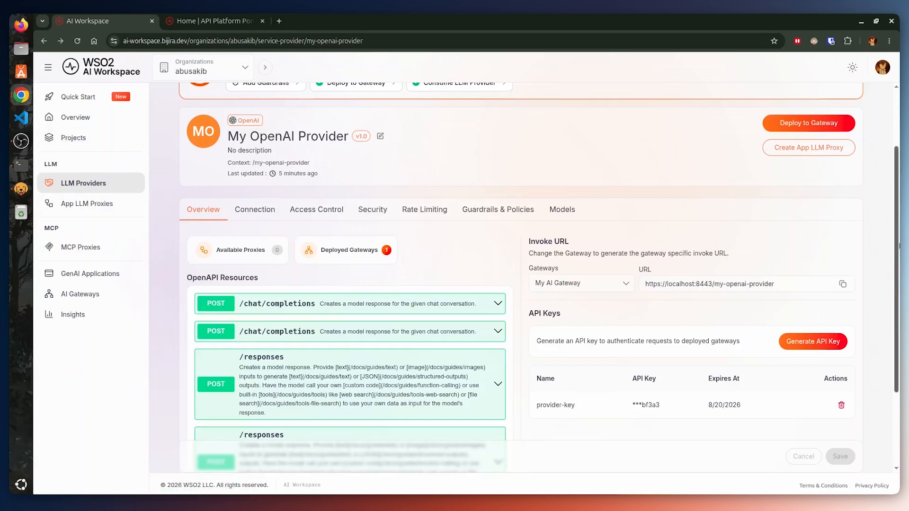
pyautogui.scroll(2, 480, 309)
pyautogui.click(501, 291)
pyautogui.scroll(-2, 900, 234)
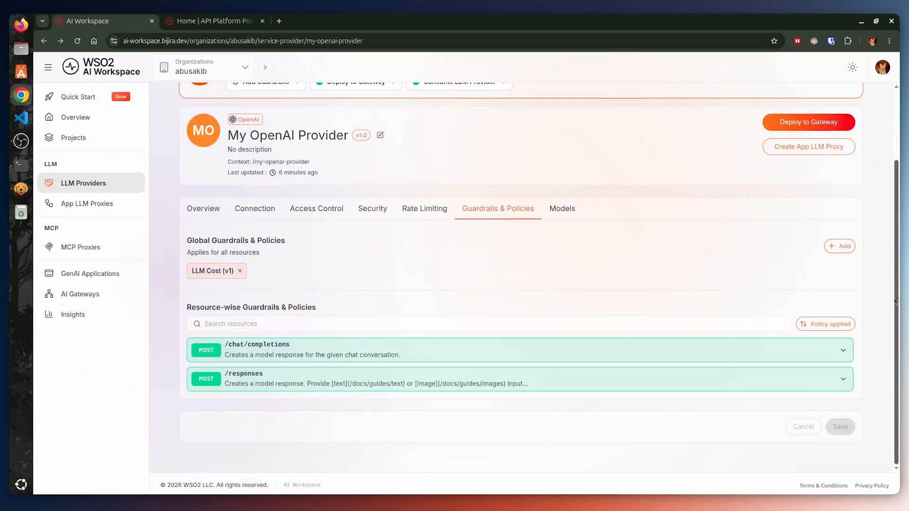
pyautogui.click(849, 246)
pyautogui.click(483, 272)
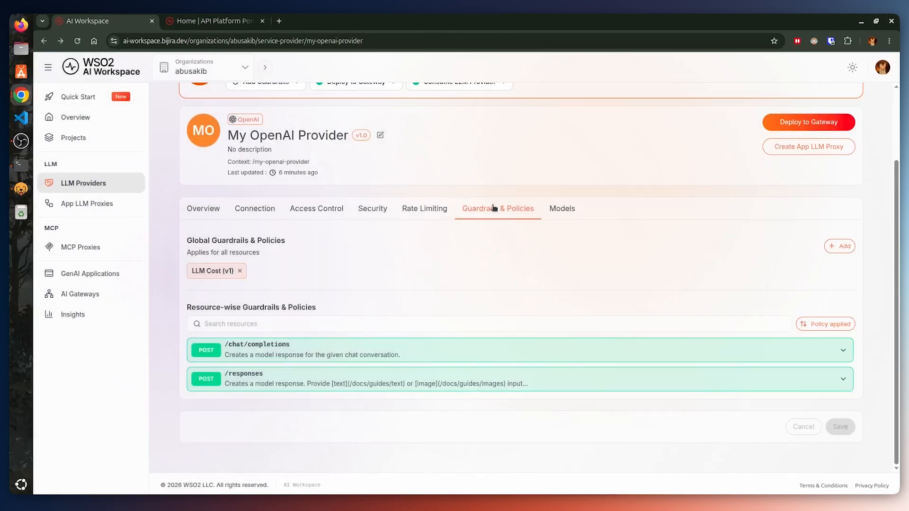
pyautogui.click(843, 247)
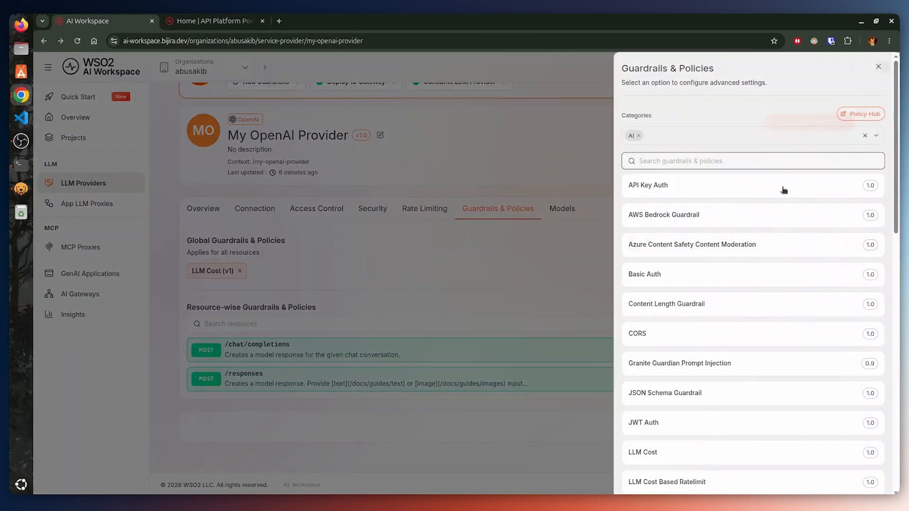
pyautogui.moveTo(898, 193)
pyautogui.mouseDown()
pyautogui.moveTo(900, 217)
pyautogui.moveTo(899, 190)
pyautogui.mouseUp()
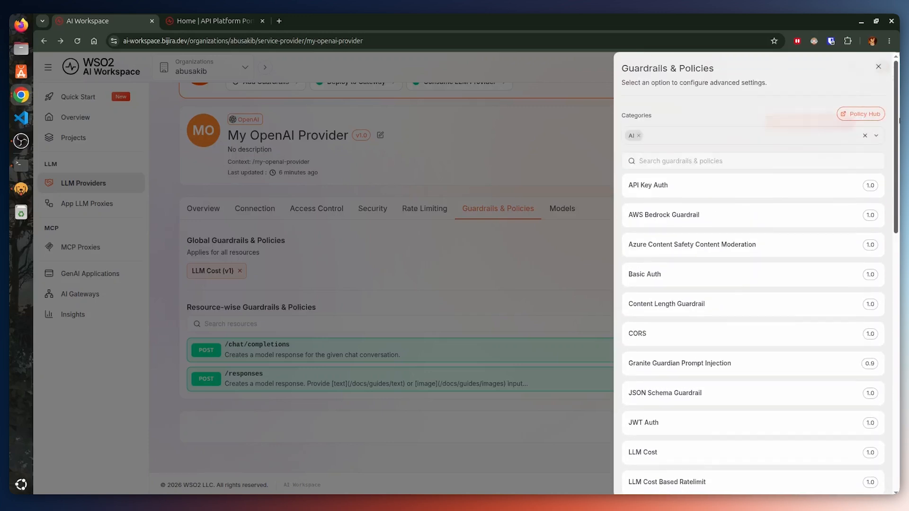
# - Look over the WSO2 Policy Hub, return to AI Workspace, and browse the available guardrails and policies
pyautogui.click(853, 114)
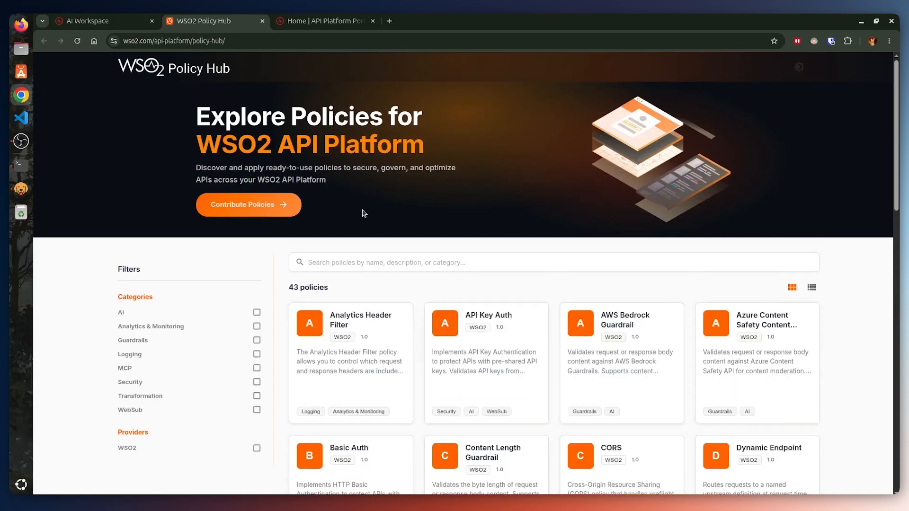
pyautogui.moveTo(898, 187)
pyautogui.mouseDown()
pyautogui.moveTo(898, 251)
pyautogui.moveTo(898, 197)
pyautogui.mouseUp()
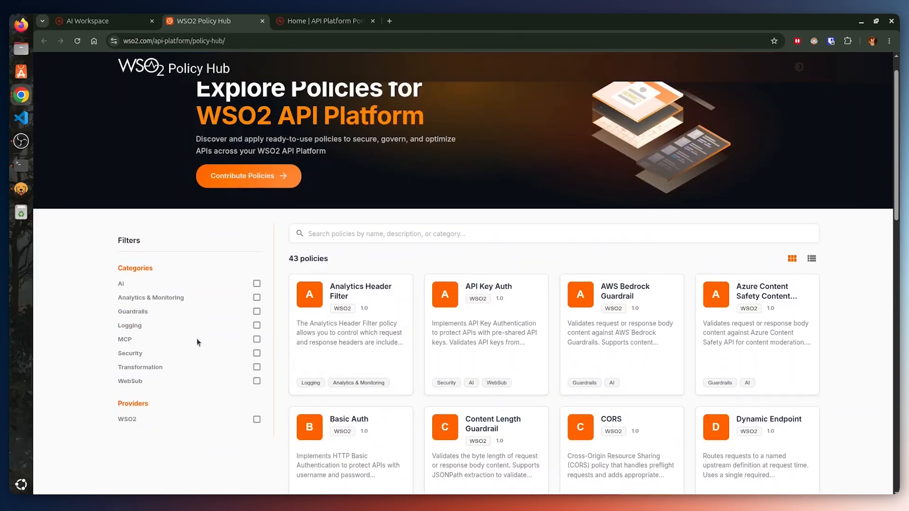
pyautogui.click(107, 22)
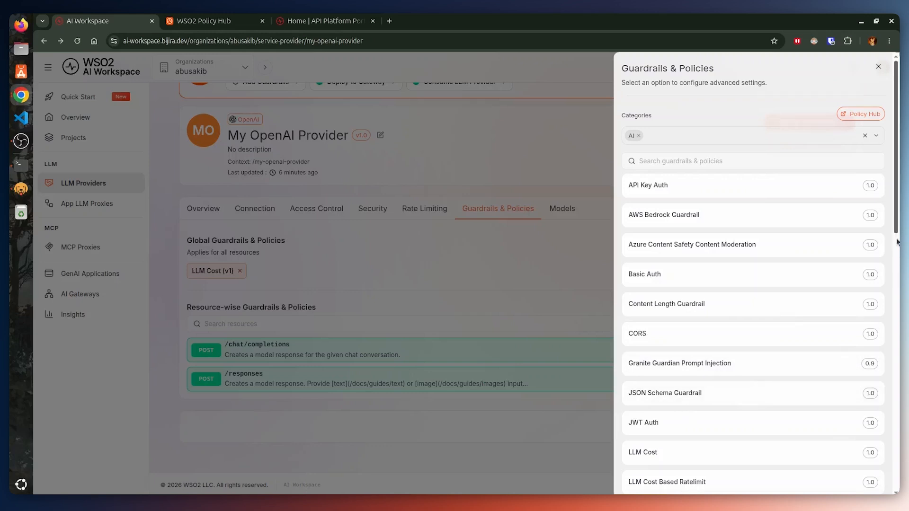
pyautogui.scroll(-5, 779, 350)
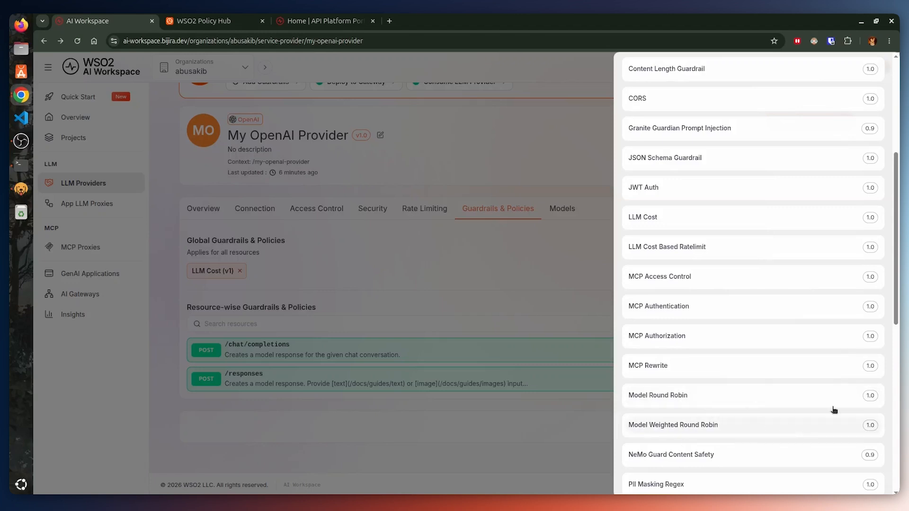
pyautogui.moveTo(898, 293); pyautogui.dragTo(897, 465)
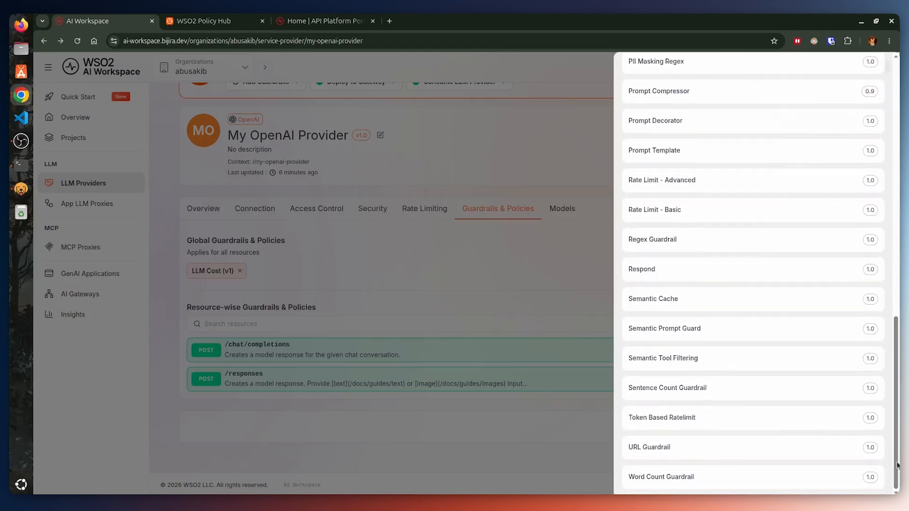
# - Choose the Word Count Guardrail and set its maximum request word count to 5, keeping request validation enabled
pyautogui.click(674, 479)
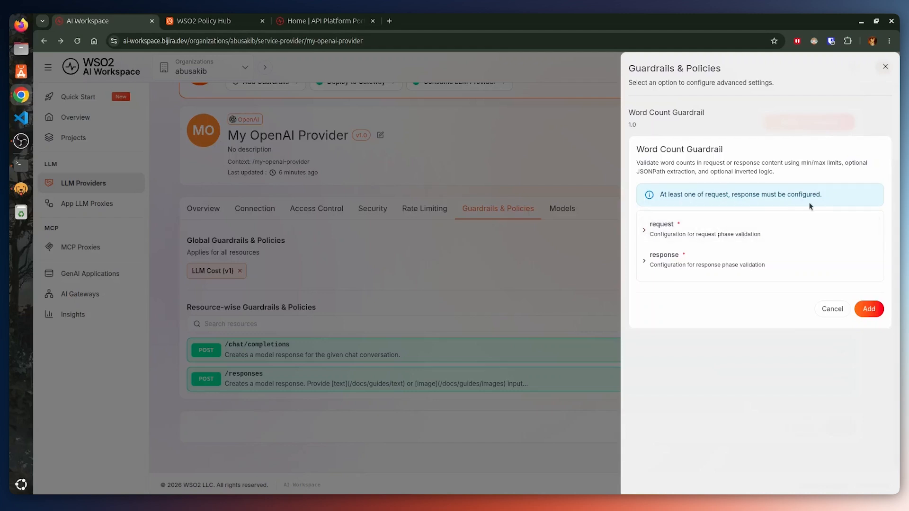
pyautogui.click(639, 229)
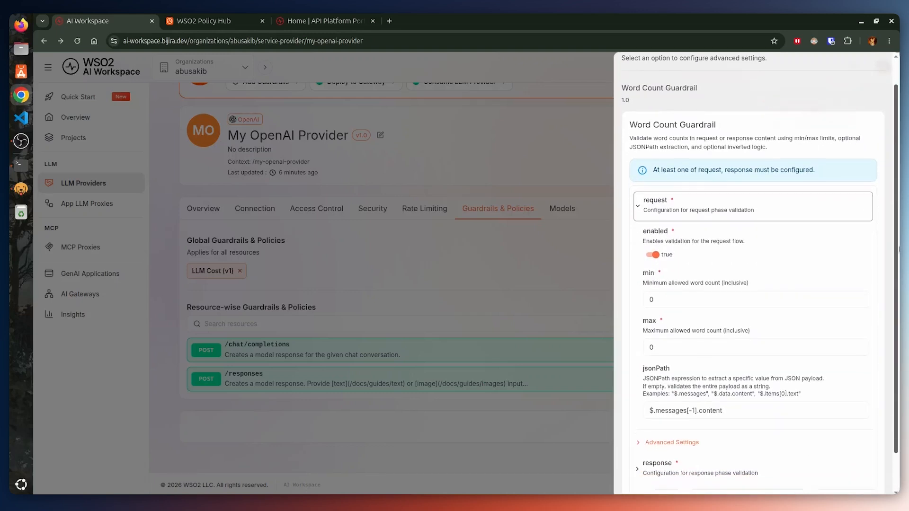
pyautogui.scroll(-2, 874, 262)
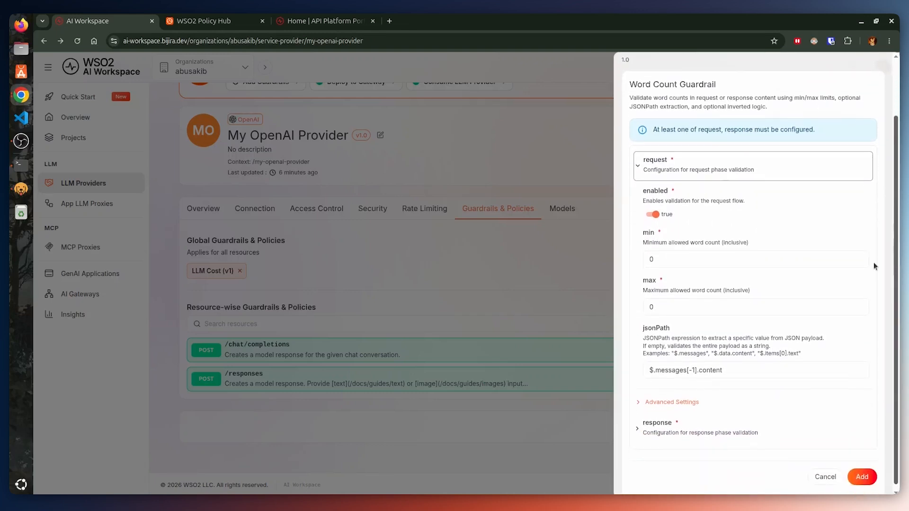
pyautogui.click(654, 214)
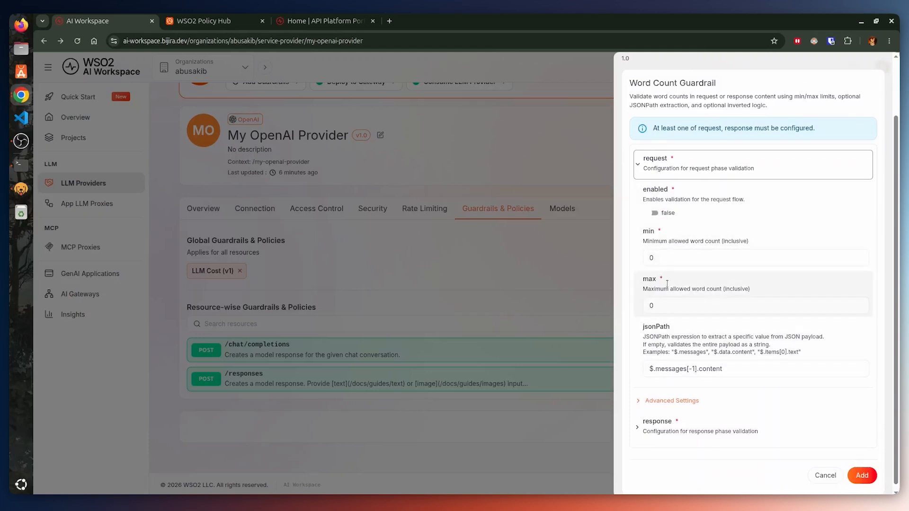
pyautogui.click(653, 214)
pyautogui.click(686, 299)
pyautogui.press('BackSpace')
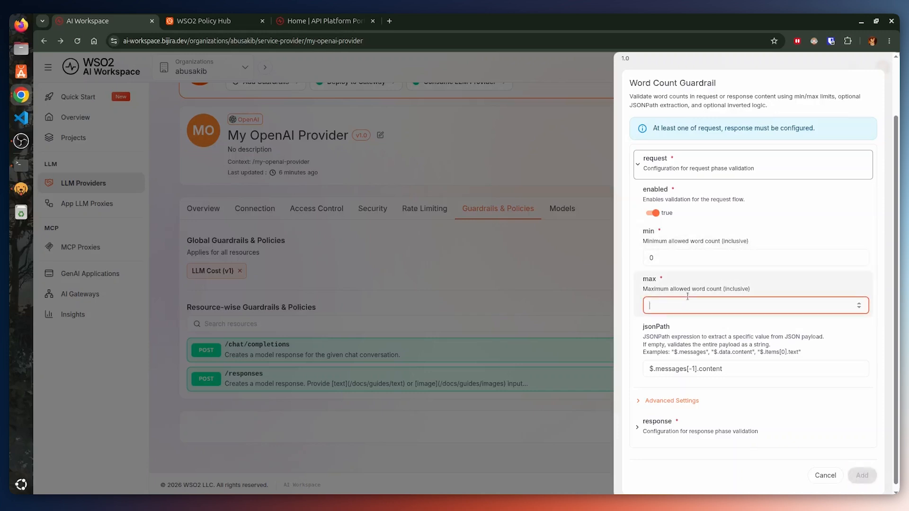
pyautogui.write('5')
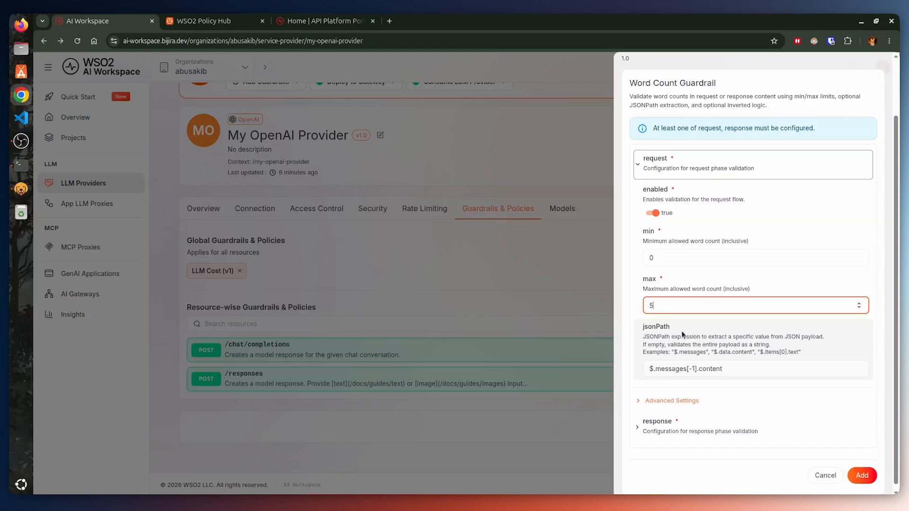
# - Check the message content of the first curl request in the terminal and return to the guardrail settings in the browser
pyautogui.click(21, 168)
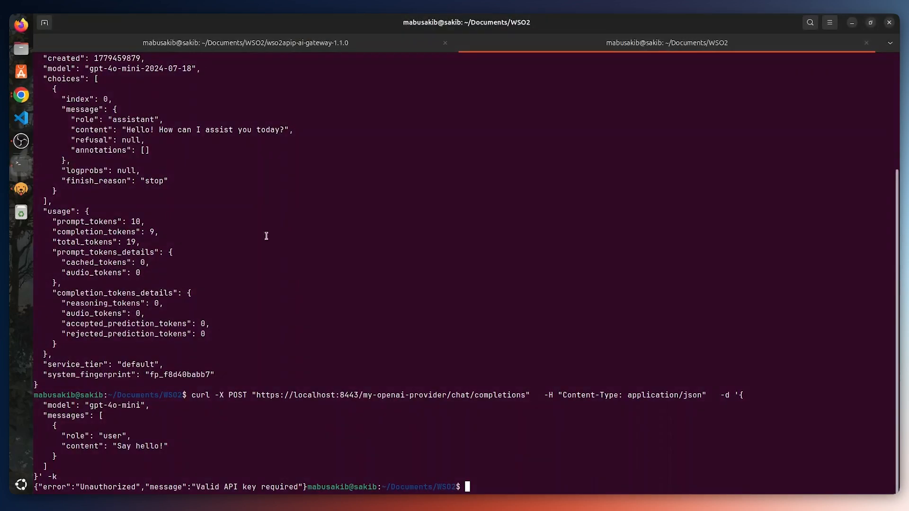
pyautogui.scroll(7, 741, 168)
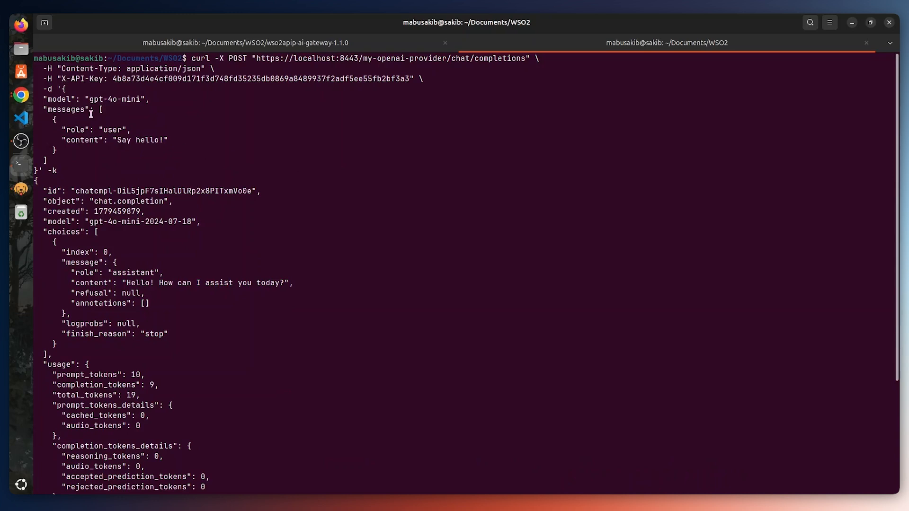
pyautogui.hotkey('alt', 'Tab')
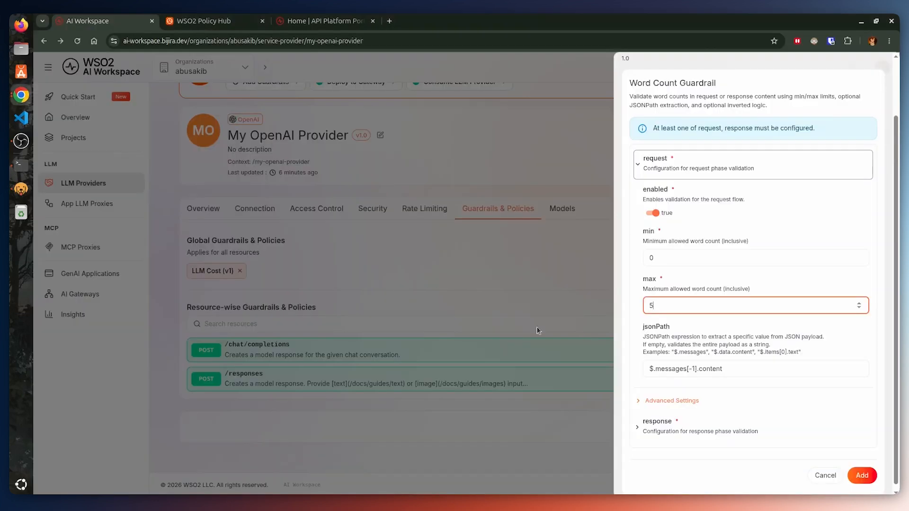
# - Compare the guardrail's jsonPath expression with the message structure of the curl request in the terminal, and return to the browser
pyautogui.click(676, 368)
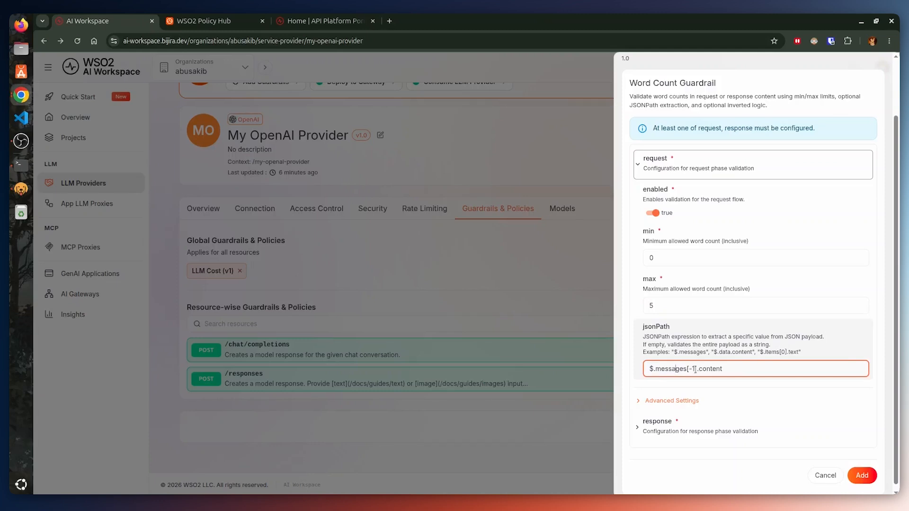
pyautogui.hotkey('alt', 'Tab')
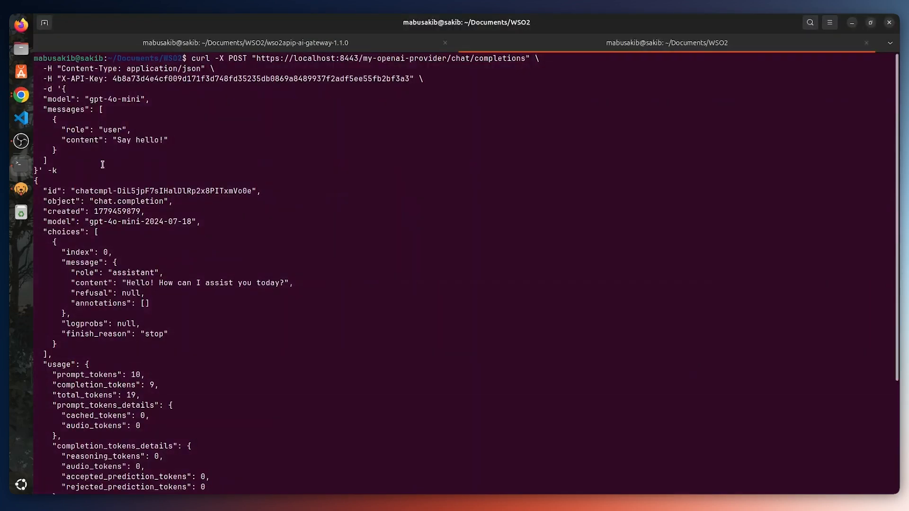
pyautogui.scroll(-3, 296, 247)
pyautogui.hotkey('alt', 'Tab')
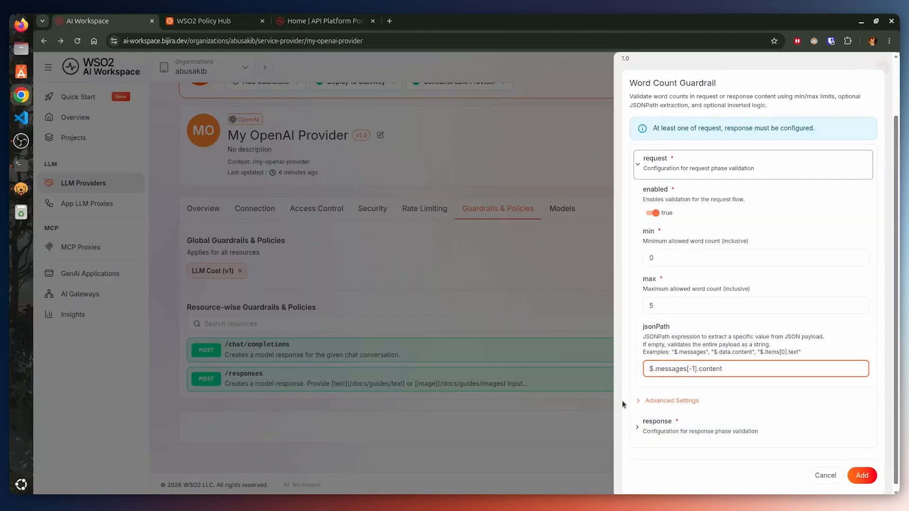
# - Enable showAssessment in the advanced request settings of the Word Count Guardrail and add the guardrail to the provider
pyautogui.click(640, 401)
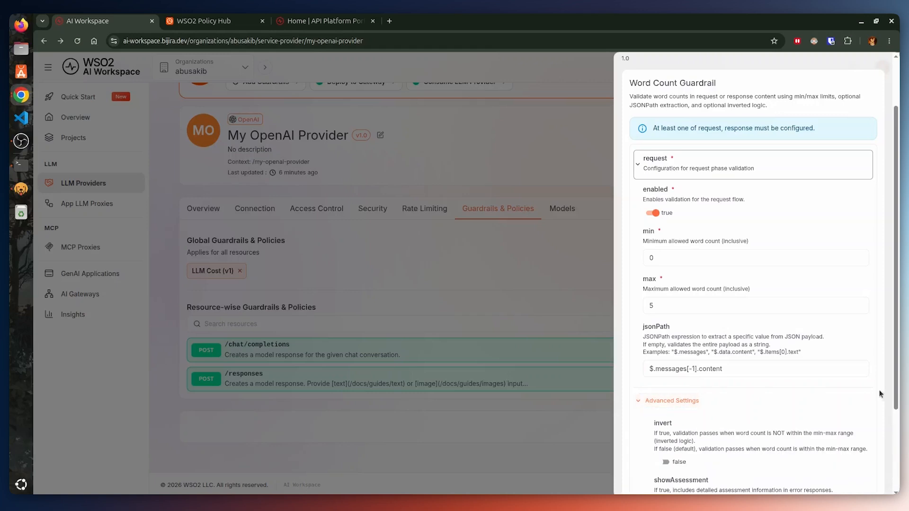
pyautogui.scroll(-3, 726, 363)
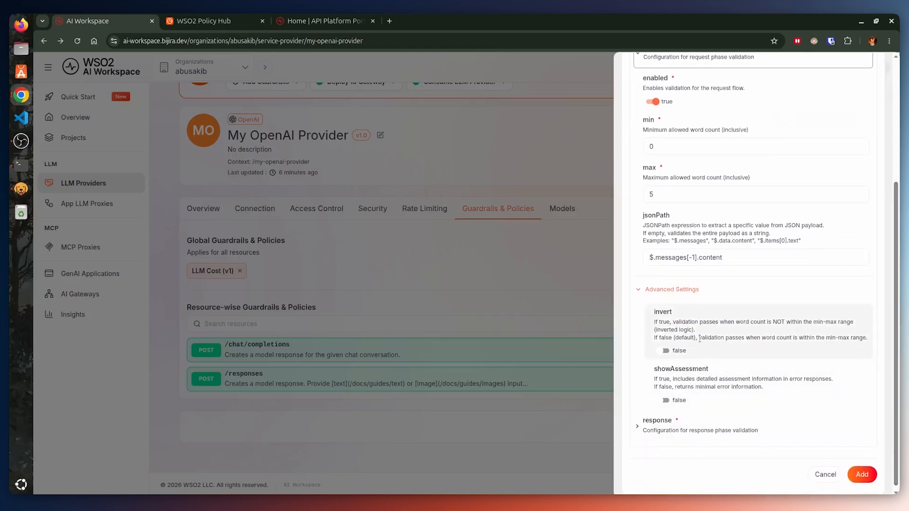
pyautogui.click(665, 401)
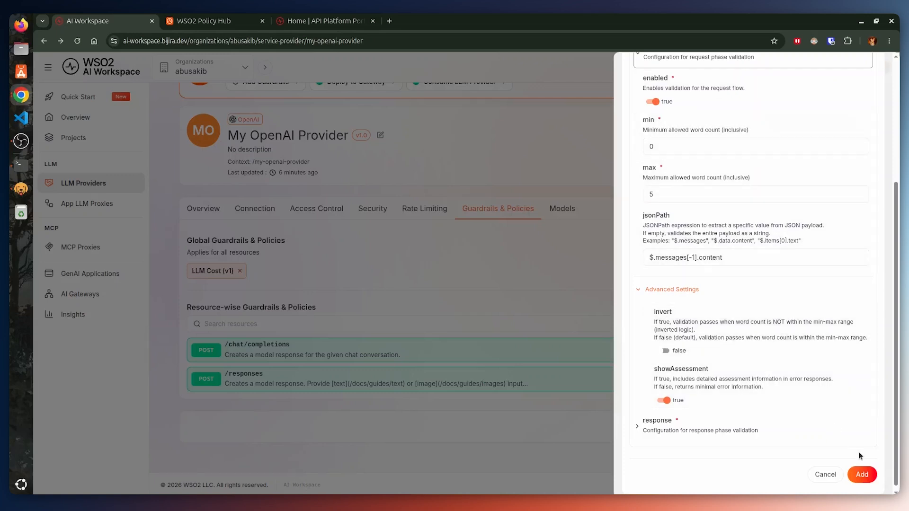
pyautogui.click(862, 475)
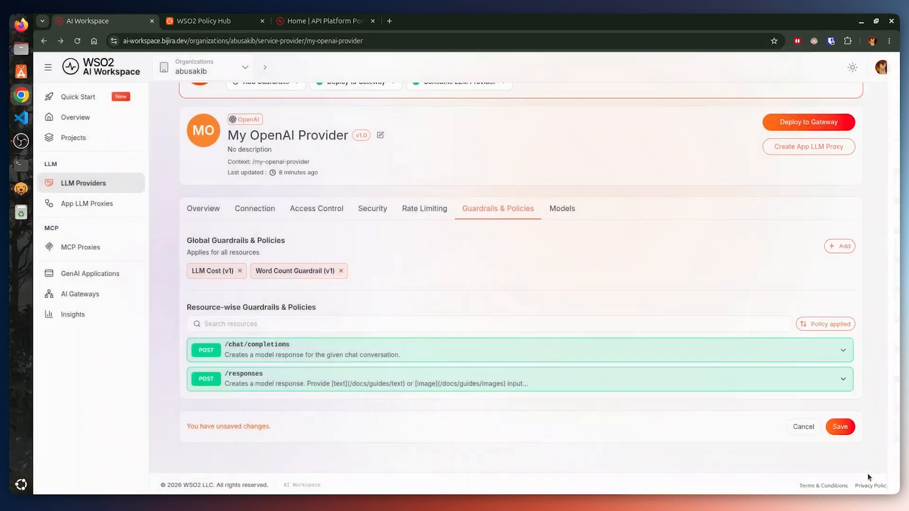
# - Save the provider changes and redeploy the provider to My AI Gateway
pyautogui.click(841, 427)
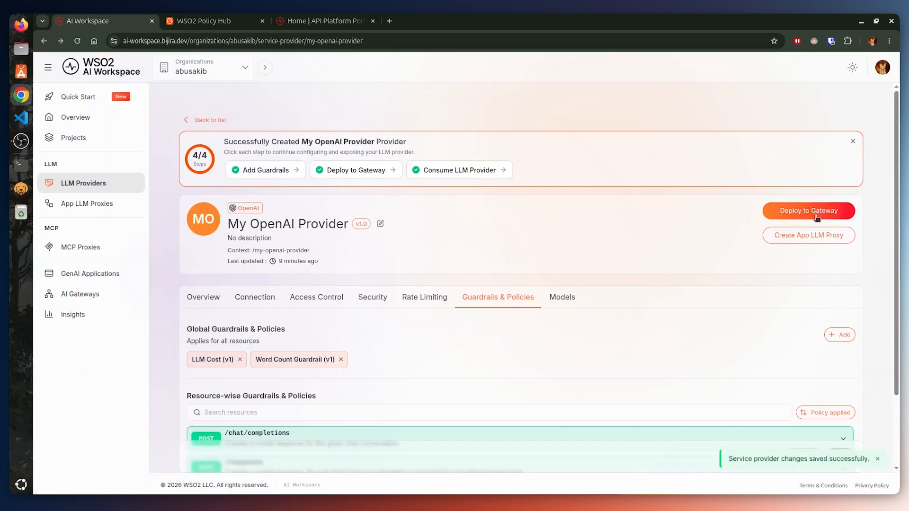
pyautogui.click(818, 211)
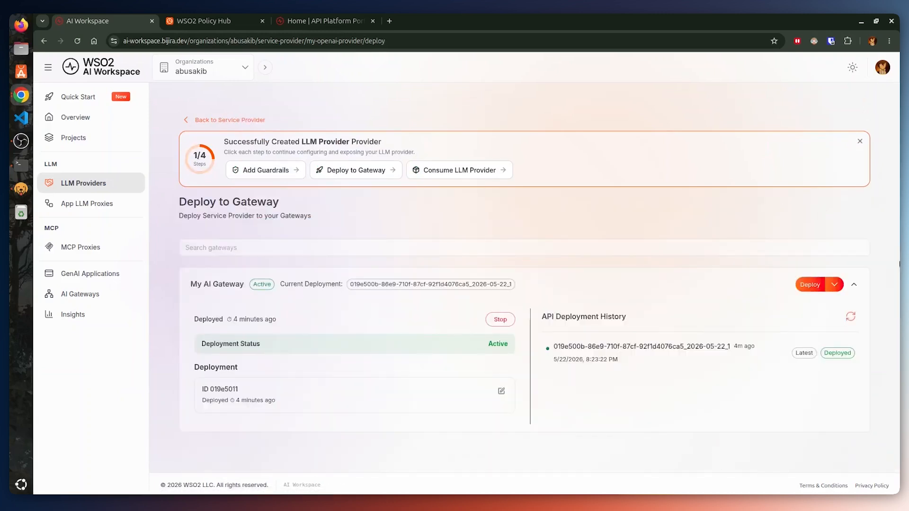
pyautogui.click(808, 286)
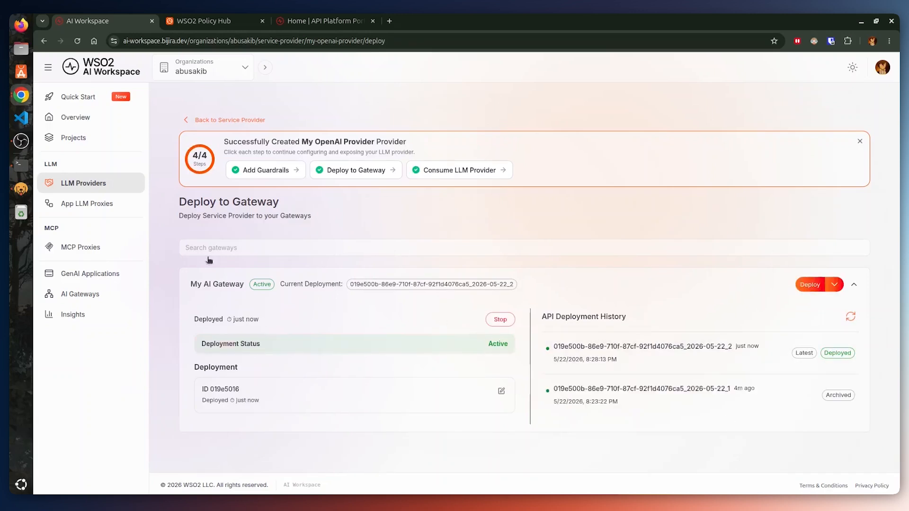
# - Switch to the terminal, recall the curl request with the API key header, and change its message content to "Explain economics to me like I am a five year old."
pyautogui.click(19, 172)
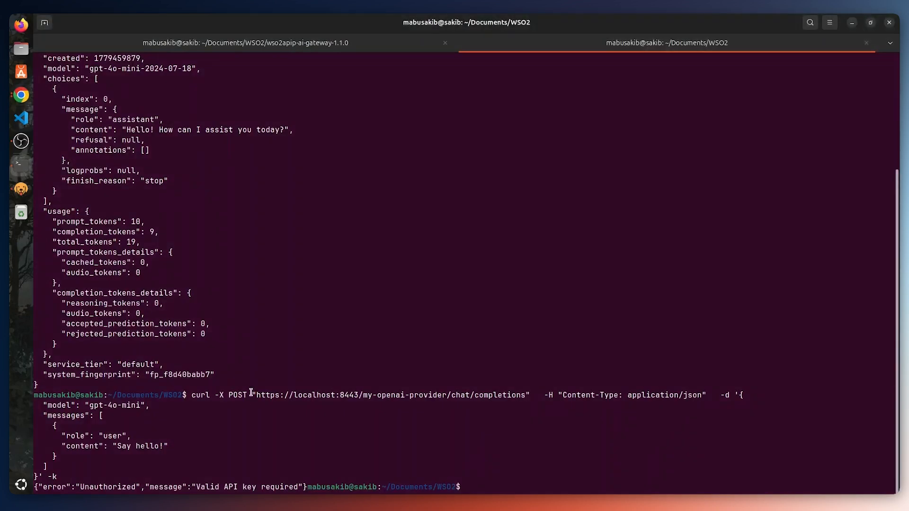
pyautogui.write('c')
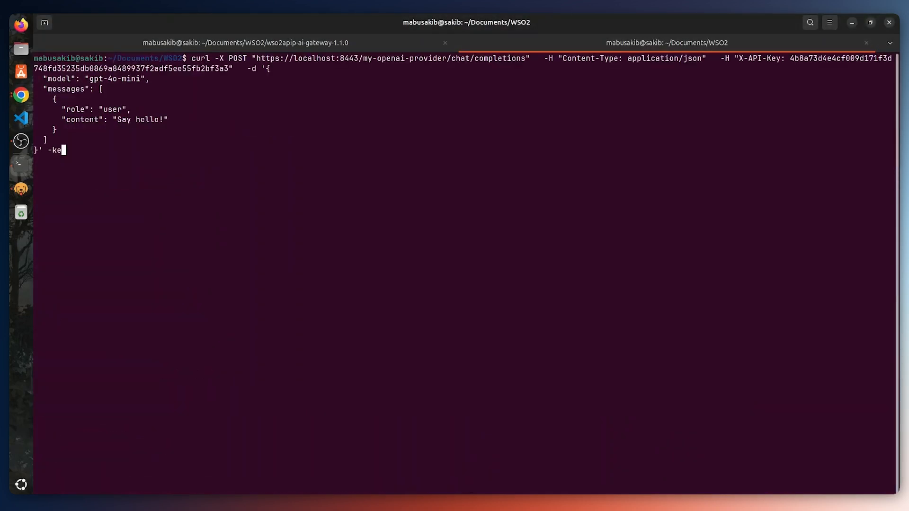
pyautogui.press('Left')
pyautogui.press('Left')
pyautogui.press('Left')
pyautogui.press('Left')
pyautogui.press('Left')
pyautogui.press('Left')
pyautogui.press('Left')
pyautogui.press('Left')
pyautogui.press('Left')
pyautogui.press('Left')
pyautogui.press('Left')
pyautogui.press('Left')
pyautogui.press('Left')
pyautogui.press('Left')
pyautogui.press('Left')
pyautogui.press('Left')
pyautogui.press('Left')
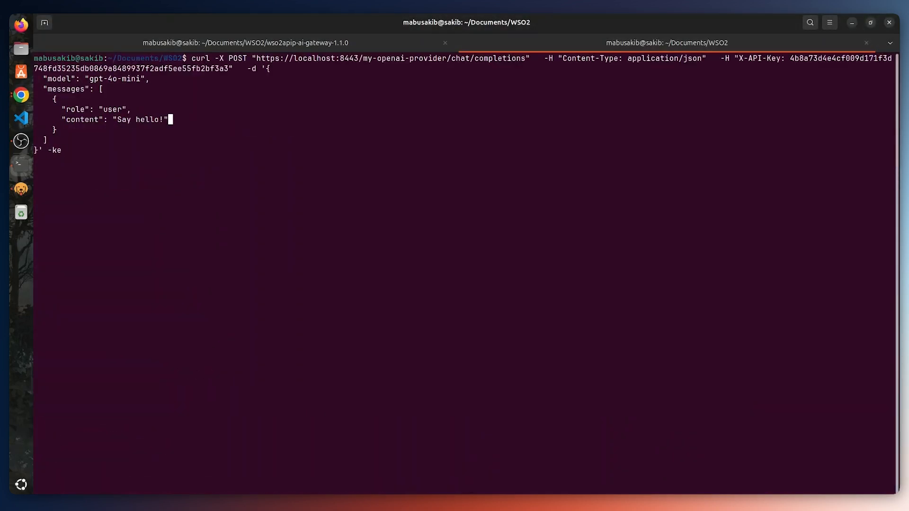
pyautogui.press('Left')
pyautogui.press('BackSpace')
pyautogui.press('BackSpace')
pyautogui.press('BackSpace')
pyautogui.press('BackSpace')
pyautogui.press('BackSpace')
pyautogui.press('BackSpace')
pyautogui.press('BackSpace')
pyautogui.press('BackSpace')
pyautogui.press('BackSpace')
pyautogui.press('BackSpace')
pyautogui.write('Explain ')
pyautogui.write('economics ')
pyautogui.write('to me live')
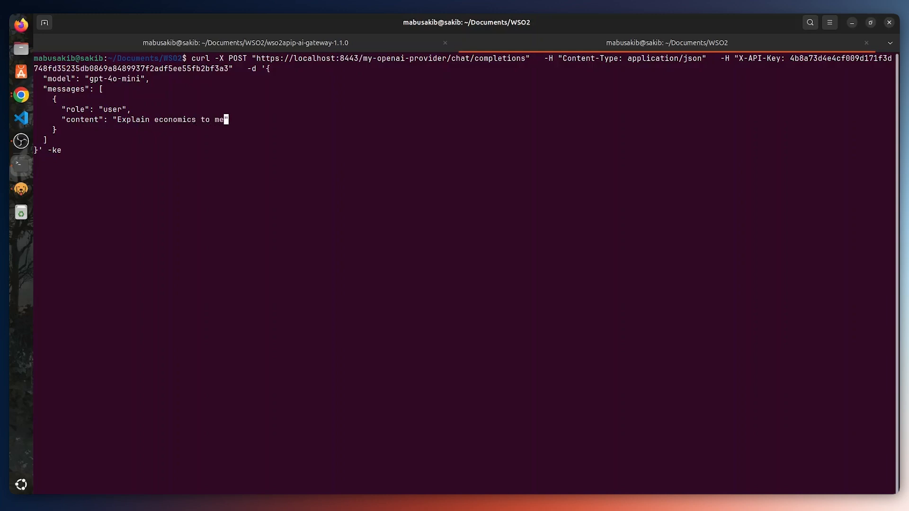
pyautogui.press('BackSpace')
pyautogui.press('BackSpace')
pyautogui.write('ke I am a five year old.')
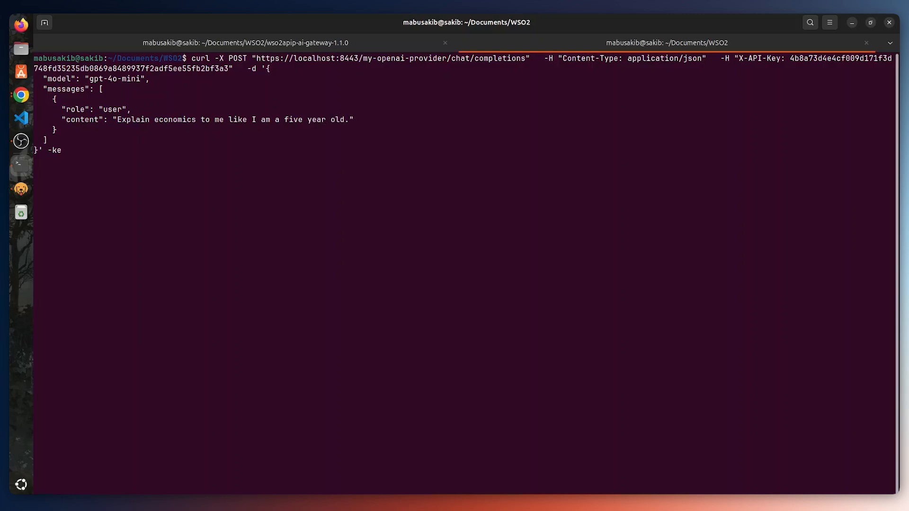
# - Remove the stray character after the -k option and send the edited curl request
pyautogui.press('Right')
pyautogui.press('Right')
pyautogui.press('Right')
pyautogui.press('Right')
pyautogui.press('Right')
pyautogui.press('Right')
pyautogui.press('Right')
pyautogui.press('Right')
pyautogui.press('Right')
pyautogui.press('Right')
pyautogui.press('Right')
pyautogui.press('Right')
pyautogui.press('Right')
pyautogui.press('Right')
pyautogui.press('Right')
pyautogui.press('Right')
pyautogui.press('Right')
pyautogui.press('BackSpace')
pyautogui.press('Return')
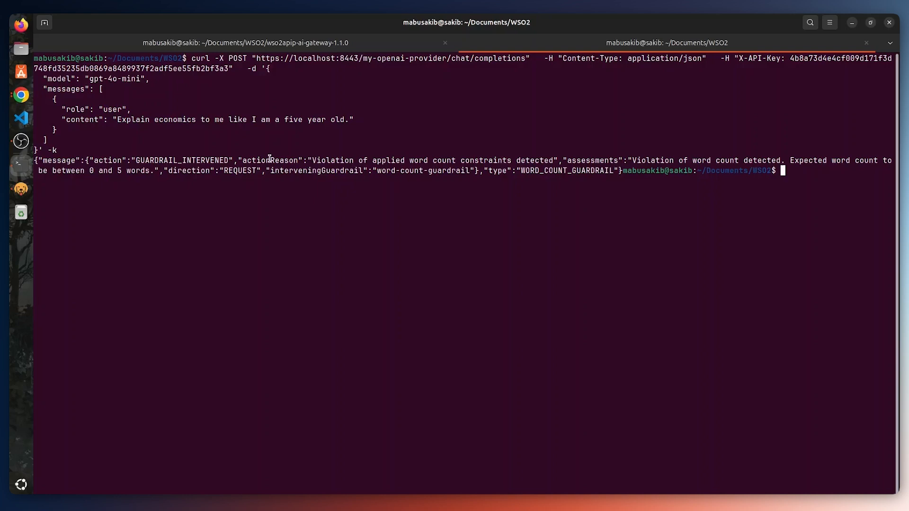
# - Examine the action reason and direction in the gateway's response, glancing at the deployment page in the browser before returning to the terminal
pyautogui.moveTo(341, 160); pyautogui.dragTo(583, 160)
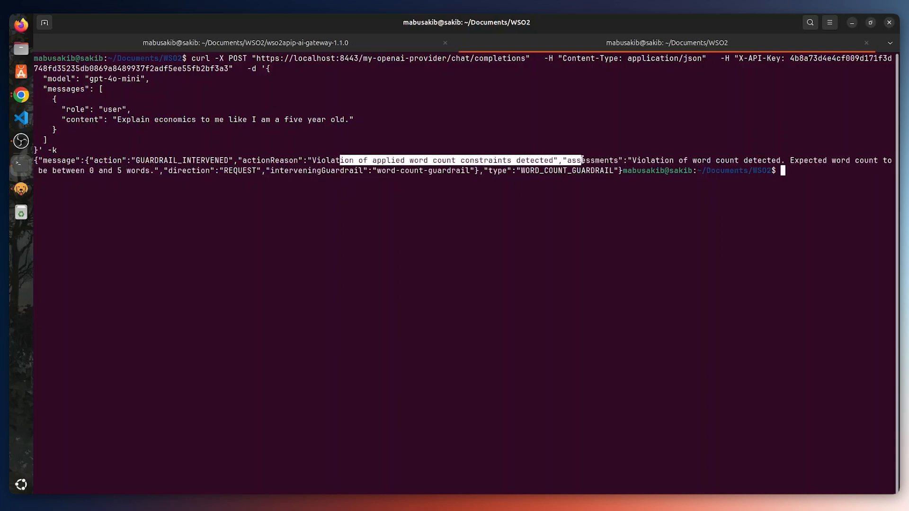
pyautogui.click(542, 163)
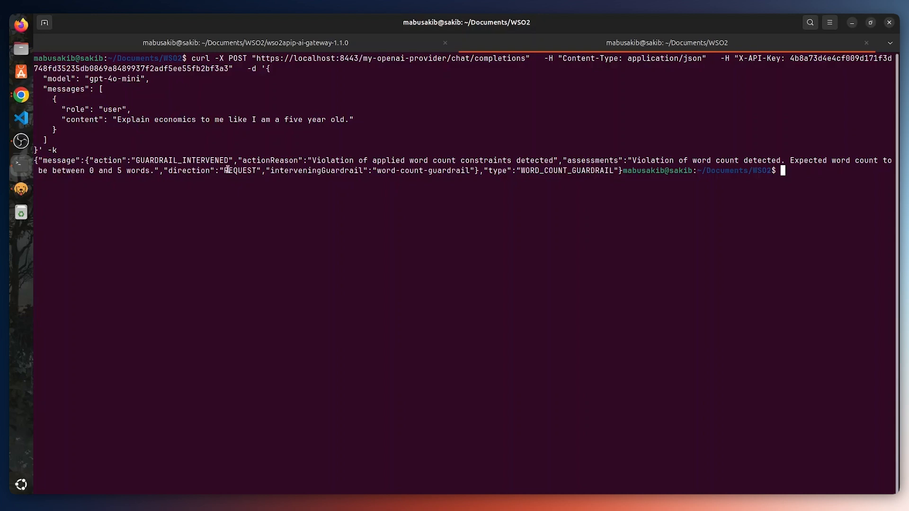
pyautogui.moveTo(229, 170); pyautogui.dragTo(252, 171)
pyautogui.hotkey('alt', 'Tab')
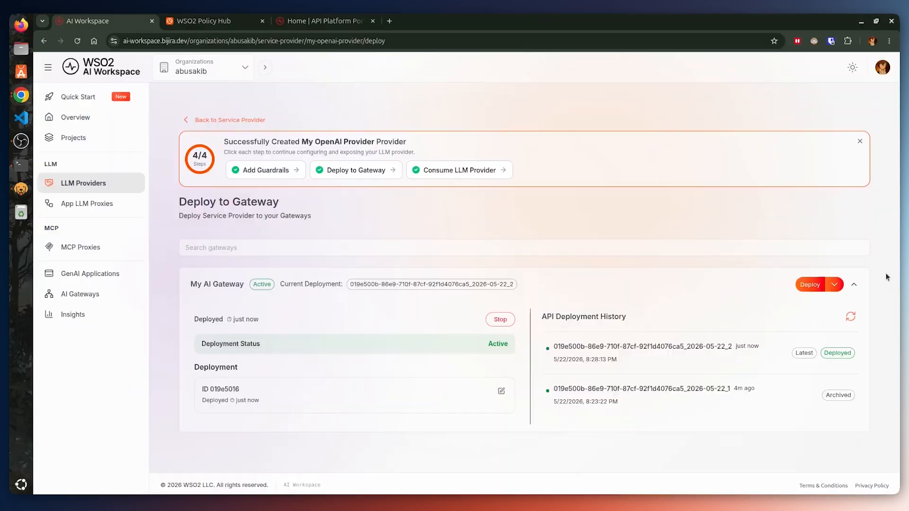
pyautogui.hotkey('alt', 'Tab')
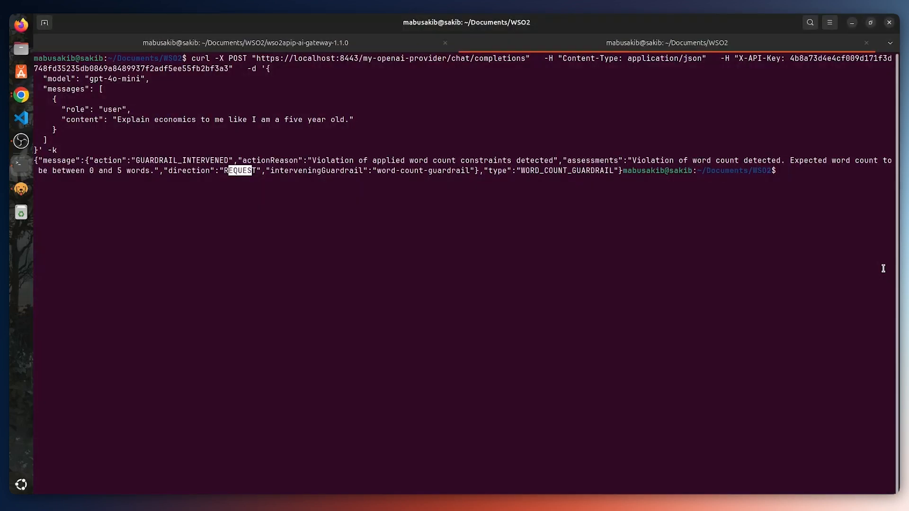
# - Shorten the message content of the last curl request to "Explain economics.", send it, and review the response
pyautogui.press('Up')
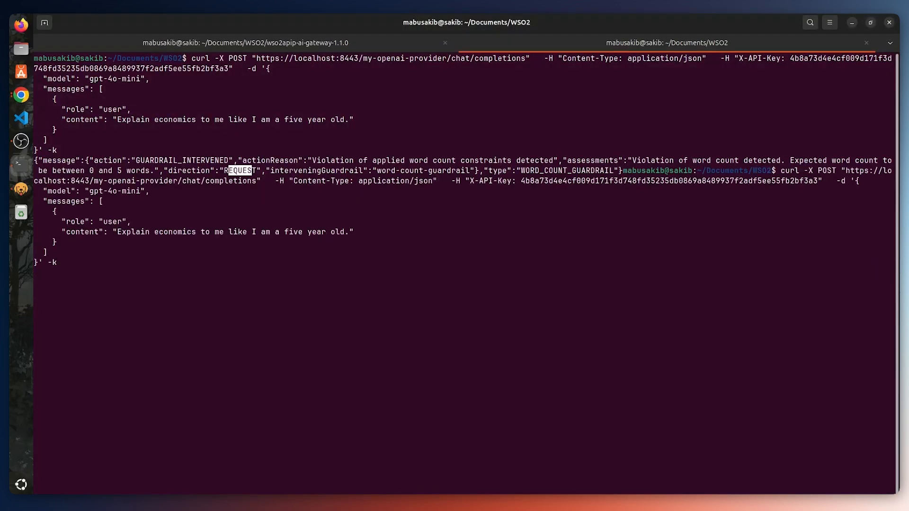
pyautogui.press('Left')
pyautogui.press('Left')
pyautogui.press('Left')
pyautogui.press('Left')
pyautogui.press('Left')
pyautogui.press('Left')
pyautogui.press('Left')
pyautogui.press('Left')
pyautogui.press('Left')
pyautogui.press('Left')
pyautogui.press('Left')
pyautogui.press('Left')
pyautogui.press('Left')
pyautogui.press('Left')
pyautogui.press('Left')
pyautogui.press('Left')
pyautogui.press('Left')
pyautogui.press('Left')
pyautogui.press('BackSpace')
pyautogui.press('BackSpace')
pyautogui.press('BackSpace')
pyautogui.press('BackSpace')
pyautogui.press('BackSpace')
pyautogui.press('BackSpace')
pyautogui.press('BackSpace')
pyautogui.press('BackSpace')
pyautogui.press('BackSpace')
pyautogui.press('BackSpace')
pyautogui.press('BackSpace')
pyautogui.press('BackSpace')
pyautogui.press('BackSpace')
pyautogui.press('BackSpace')
pyautogui.press('BackSpace')
pyautogui.press('BackSpace')
pyautogui.press('BackSpace')
pyautogui.press('BackSpace')
pyautogui.press('BackSpace')
pyautogui.press('BackSpace')
pyautogui.press('BackSpace')
pyautogui.press('Right')
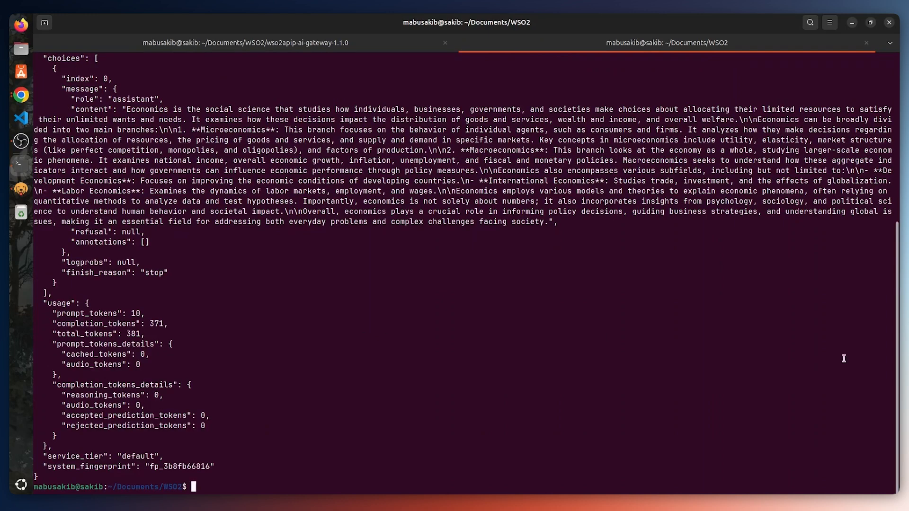
pyautogui.scroll(3, 898, 360)
pyautogui.scroll(2, 898, 360)
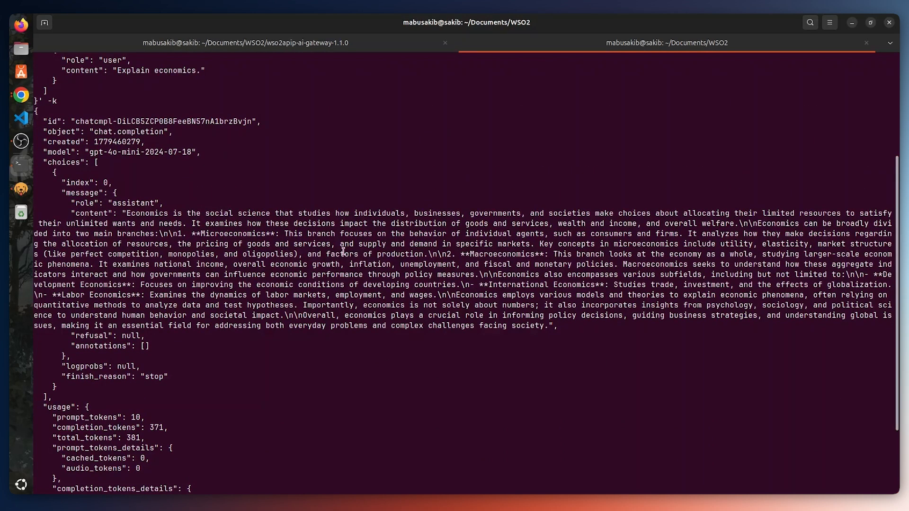
# - Switch to the browser, open the AI Workspace Insights page, and check which analytics views are available
pyautogui.hotkey('alt', 'Tab')
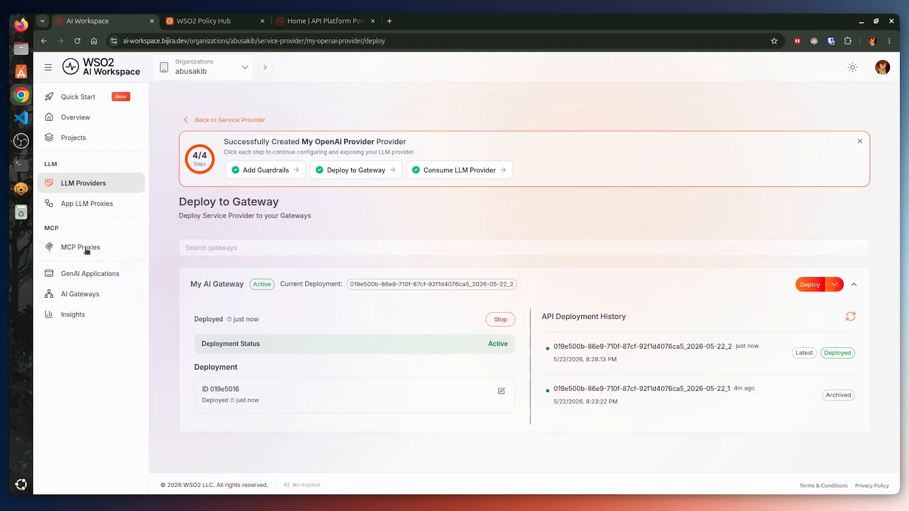
pyautogui.click(90, 316)
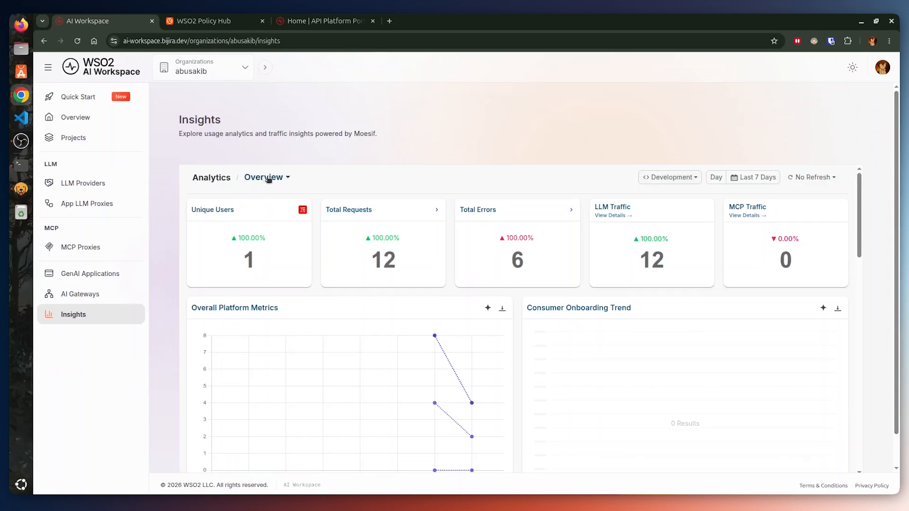
pyautogui.scroll(-1, 900, 273)
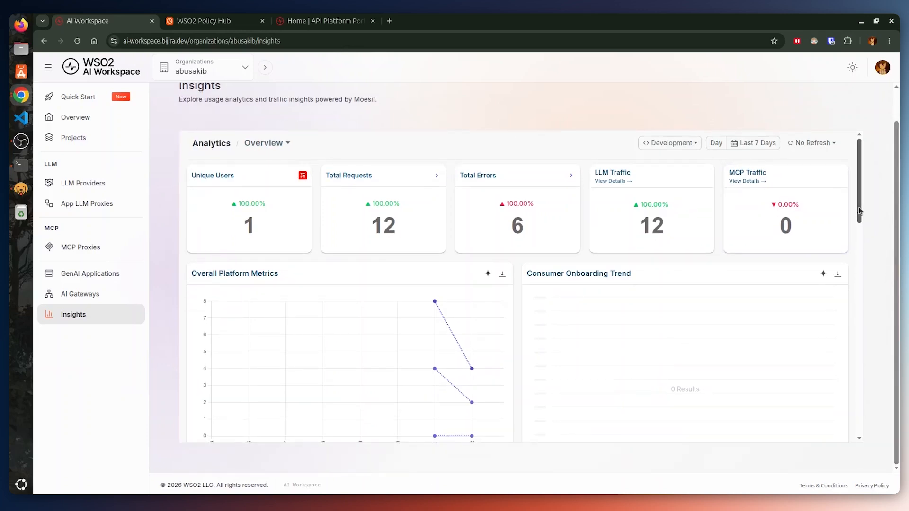
pyautogui.click(273, 144)
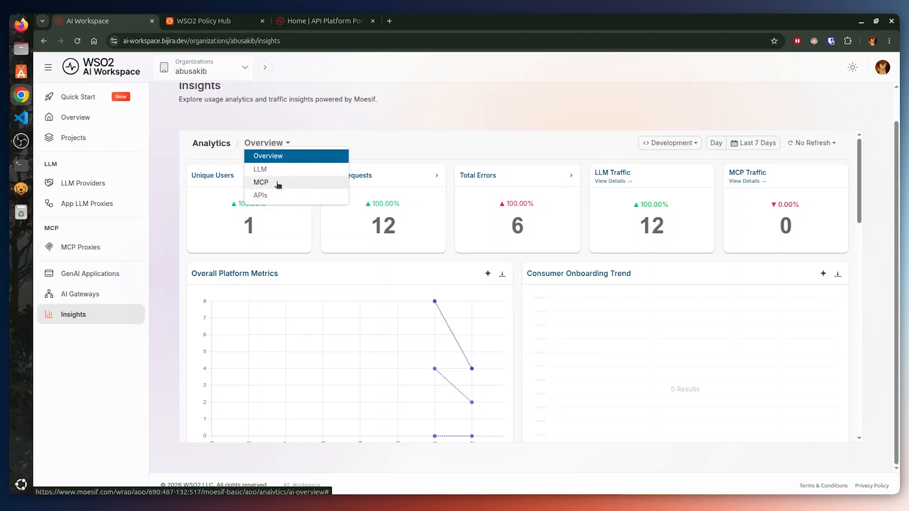
pyautogui.click(465, 157)
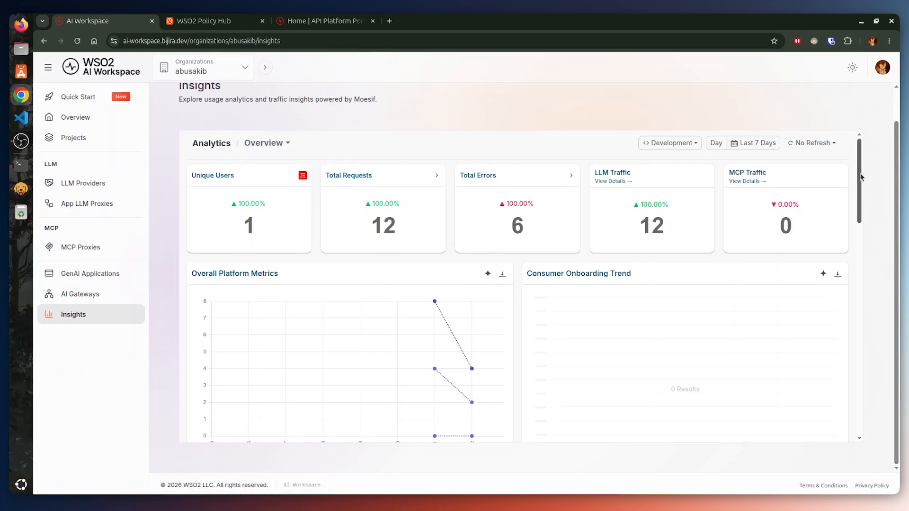
# - Examine the overview charts on APIs, traffic, platforms, user agents, latency and geography, and try to open the Unique Users details
pyautogui.moveTo(861, 178); pyautogui.dragTo(859, 268)
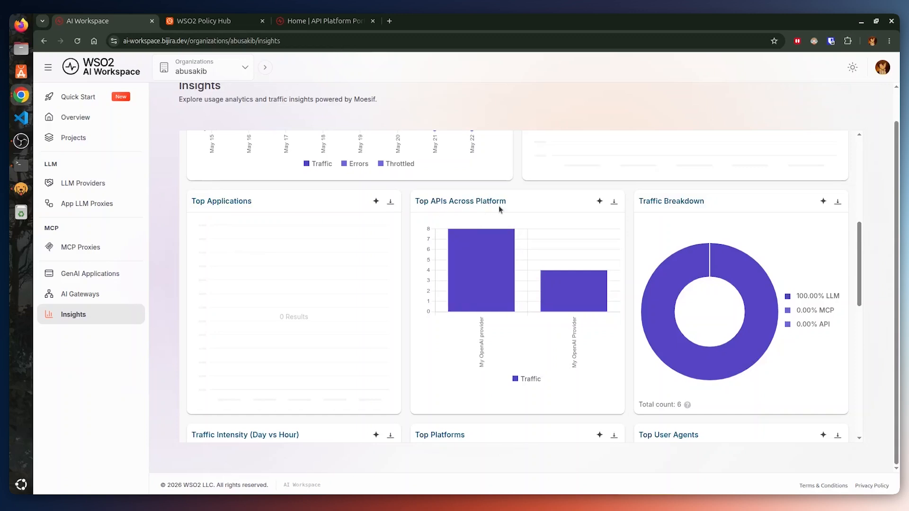
pyautogui.moveTo(508, 254)
pyautogui.scroll(-2, 860, 247)
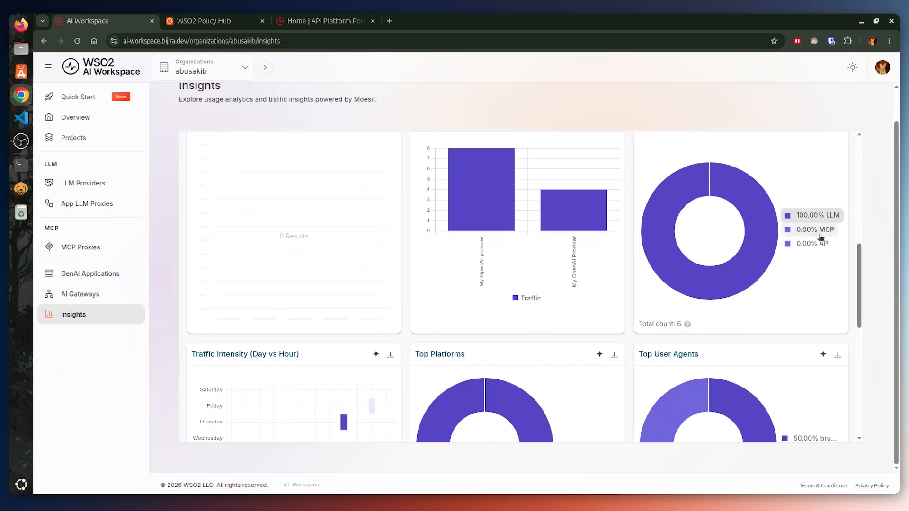
pyautogui.moveTo(860, 276); pyautogui.dragTo(867, 308)
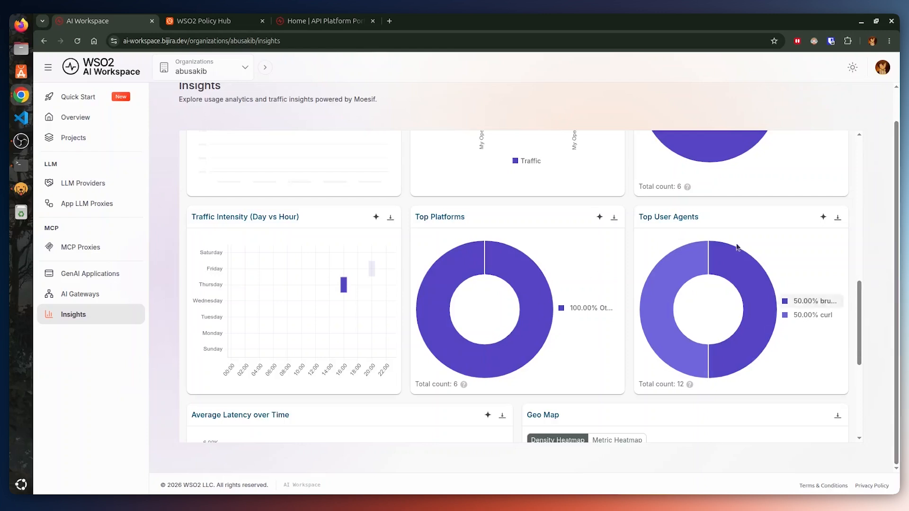
pyautogui.moveTo(862, 309); pyautogui.dragTo(876, 378)
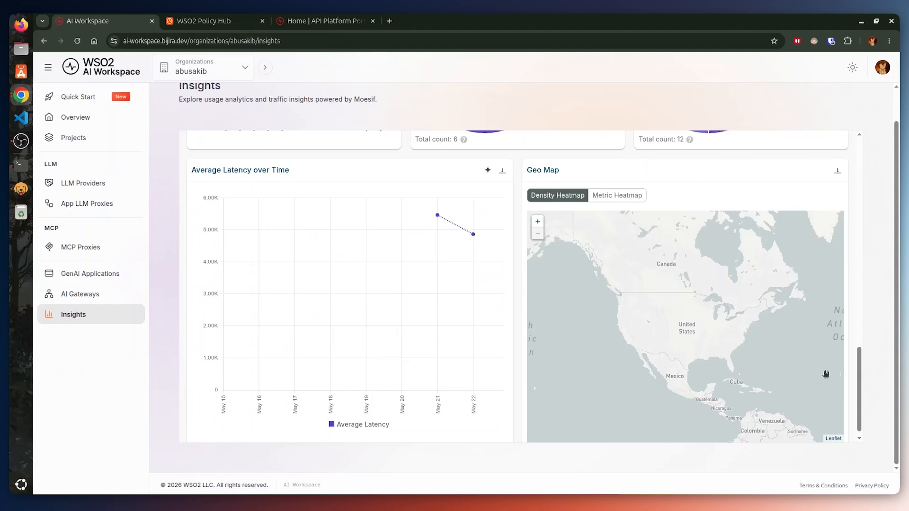
pyautogui.moveTo(860, 371); pyautogui.dragTo(861, 163)
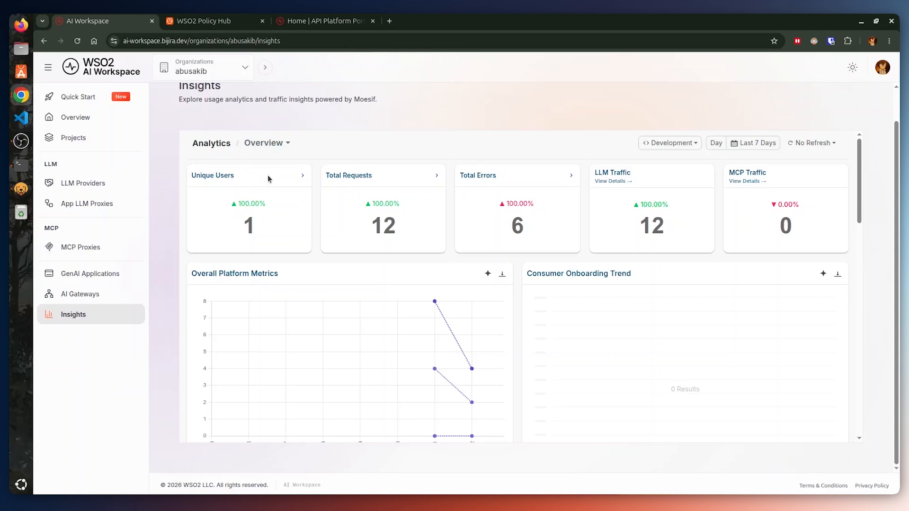
pyautogui.click(215, 177)
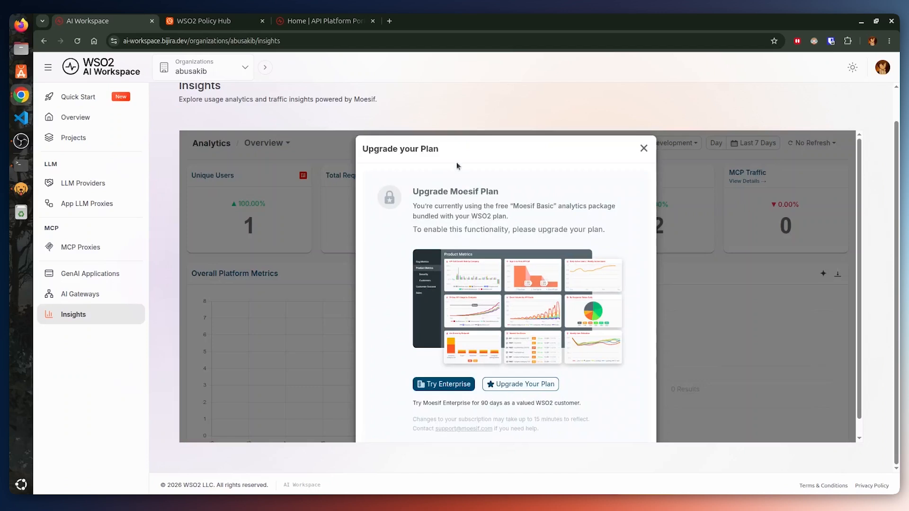
pyautogui.click(643, 147)
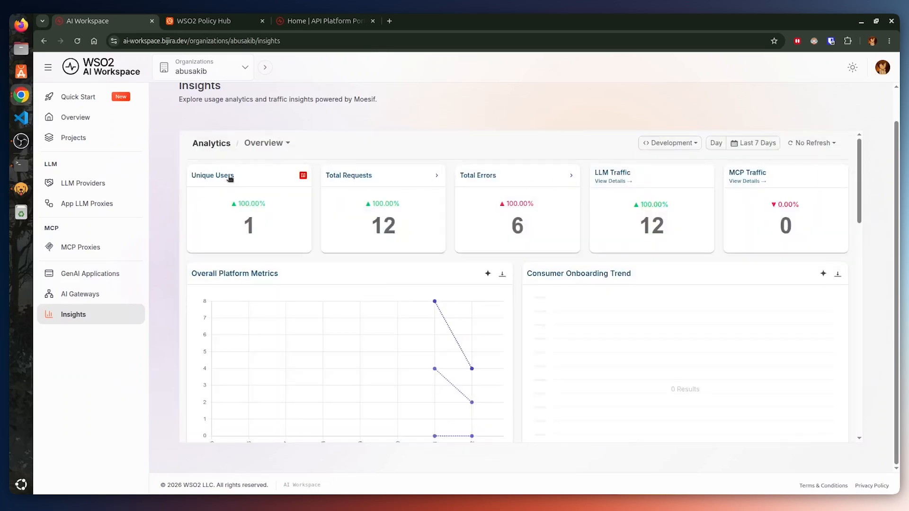
# - Try to open the Unique Users details, and examine cost trend, traffic share, request intensity, latency and API usage in the LLM Traffic details
pyautogui.click(228, 175)
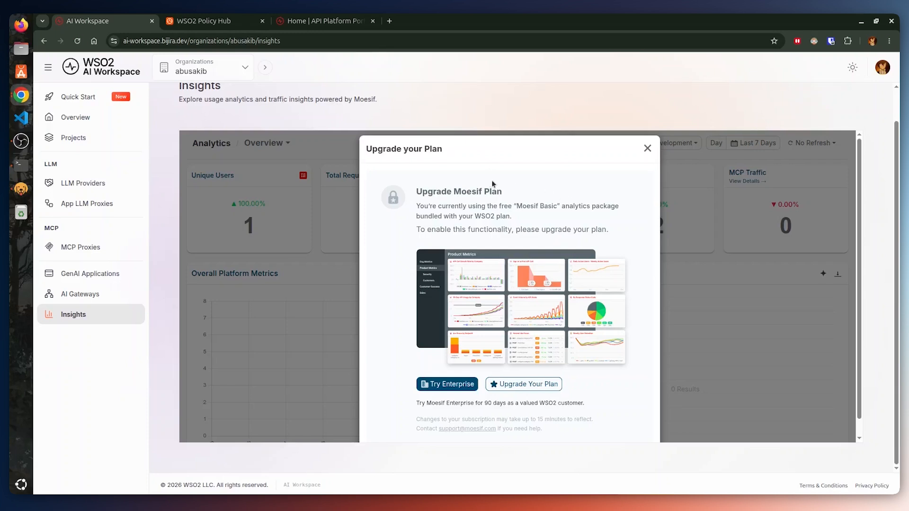
pyautogui.click(647, 148)
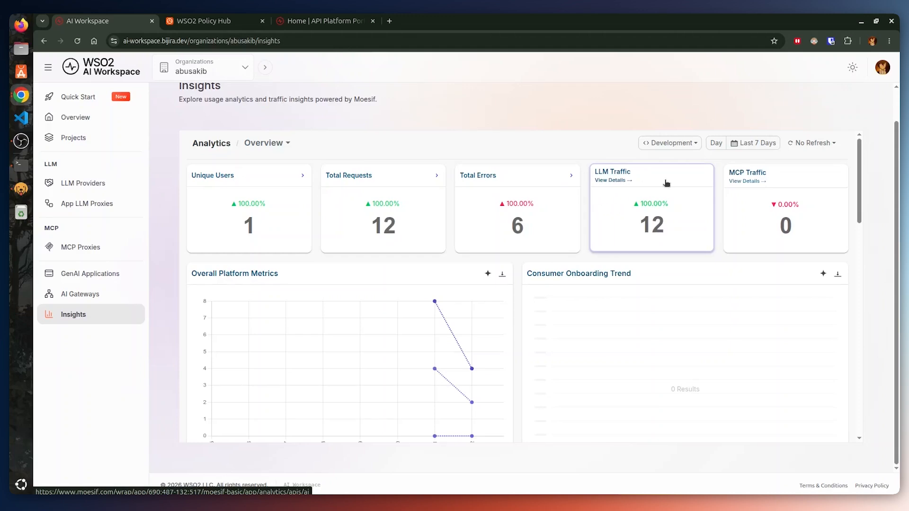
pyautogui.click(618, 180)
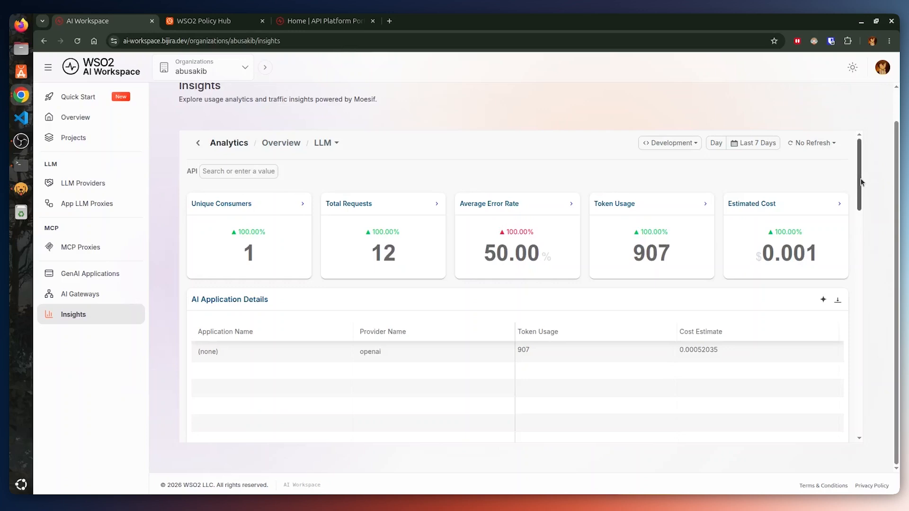
pyautogui.moveTo(862, 182); pyautogui.dragTo(877, 256)
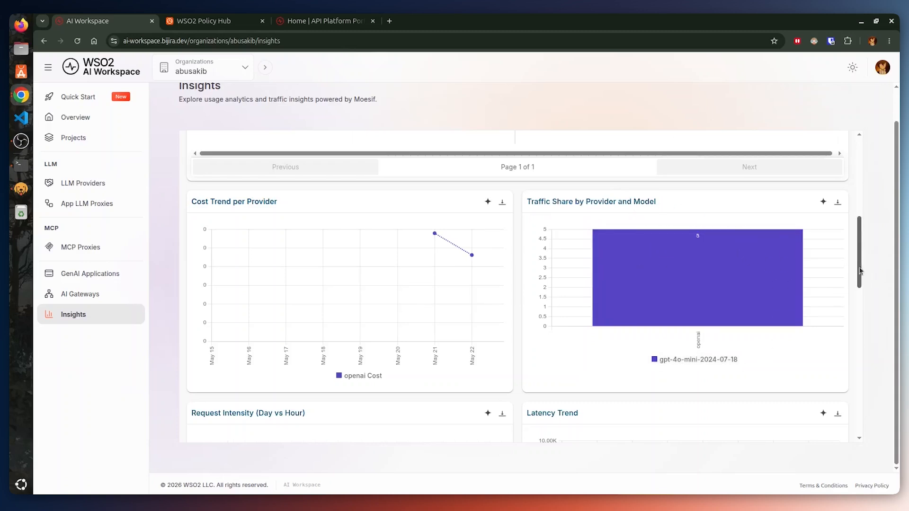
pyautogui.moveTo(862, 267); pyautogui.dragTo(875, 329)
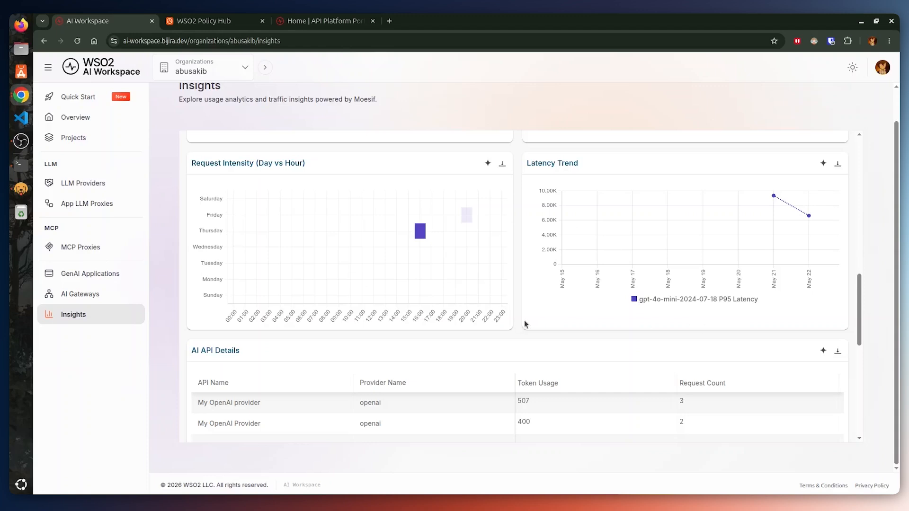
pyautogui.moveTo(861, 308); pyautogui.dragTo(886, 115)
# - Check the environment, default and absolute date range, and refresh interval options for the LLM analytics without choosing any
pyautogui.click(655, 141)
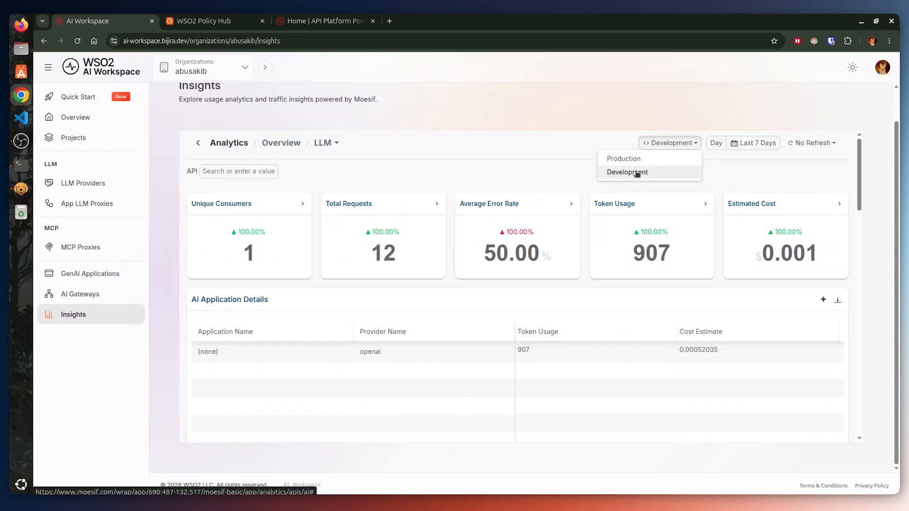
pyautogui.click(761, 170)
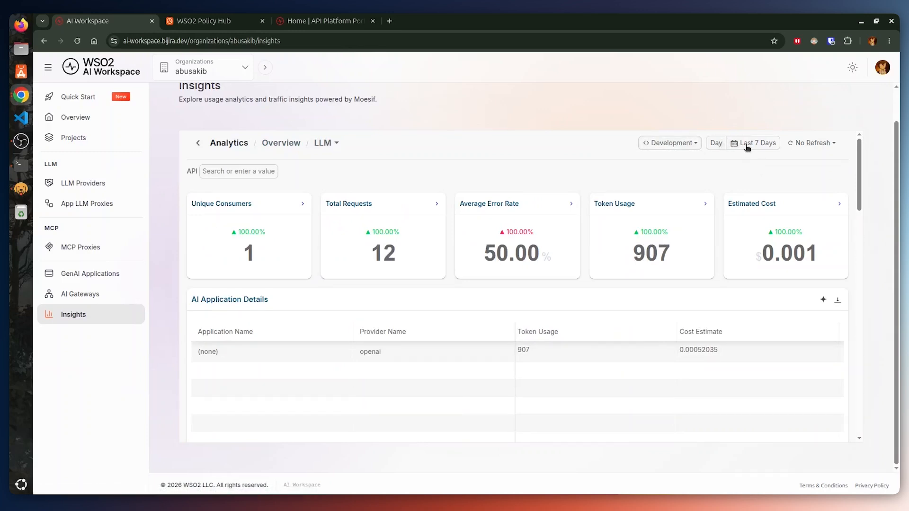
pyautogui.click(767, 145)
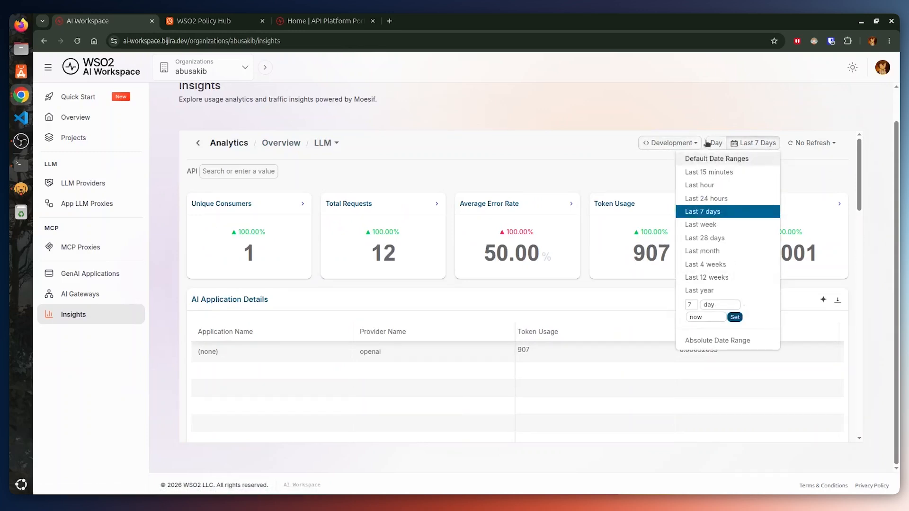
pyautogui.click(717, 341)
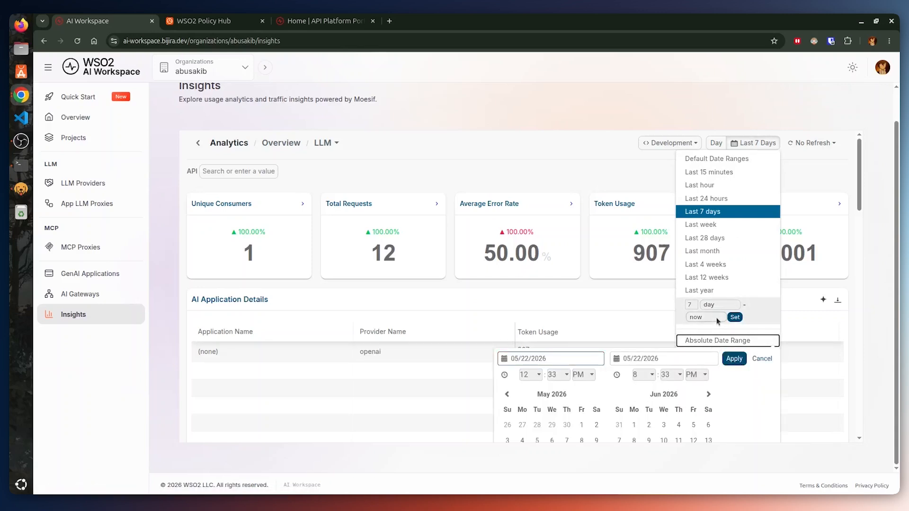
pyautogui.click(636, 166)
pyautogui.click(790, 144)
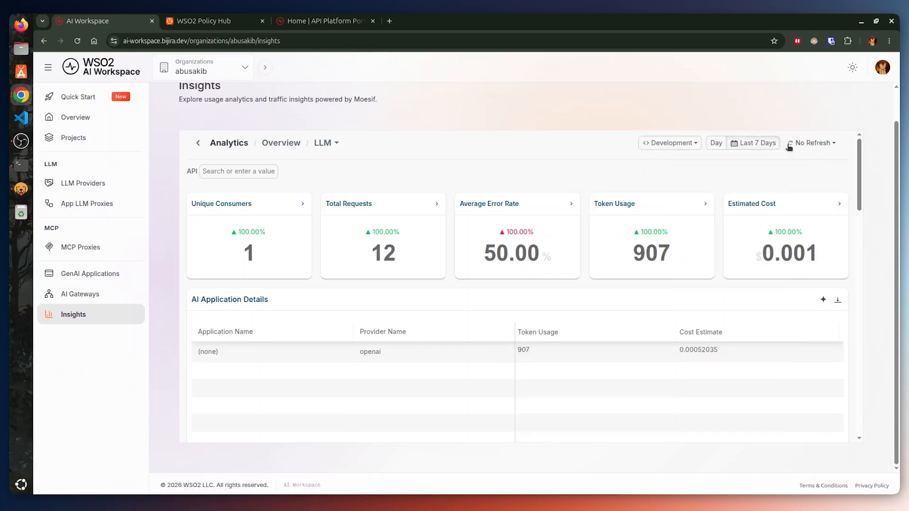
pyautogui.click(805, 145)
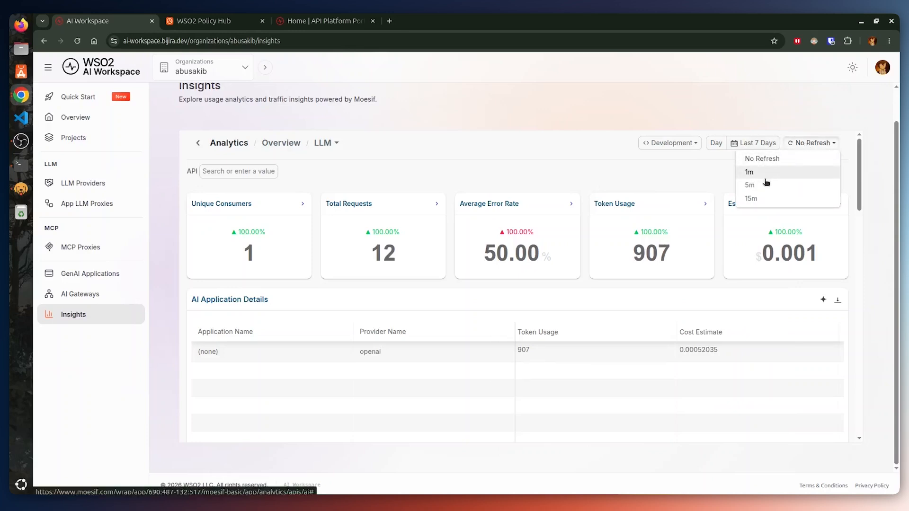
pyautogui.click(608, 158)
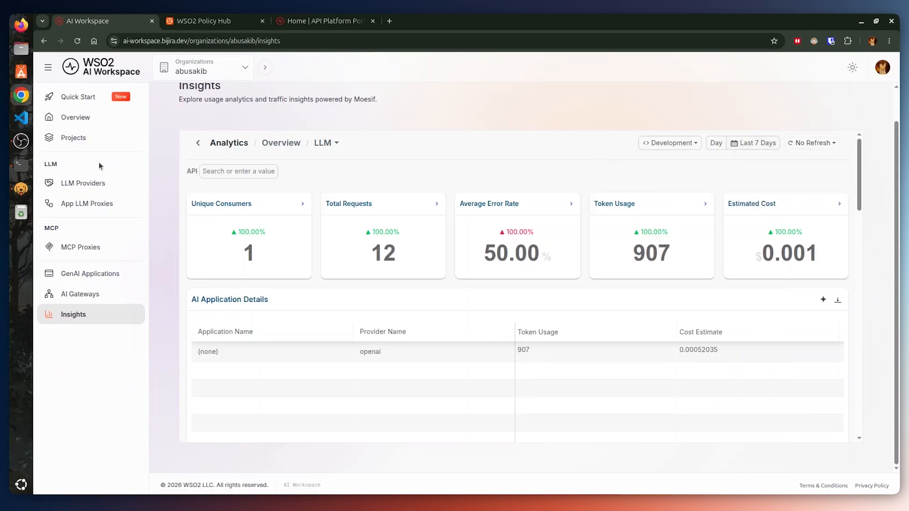